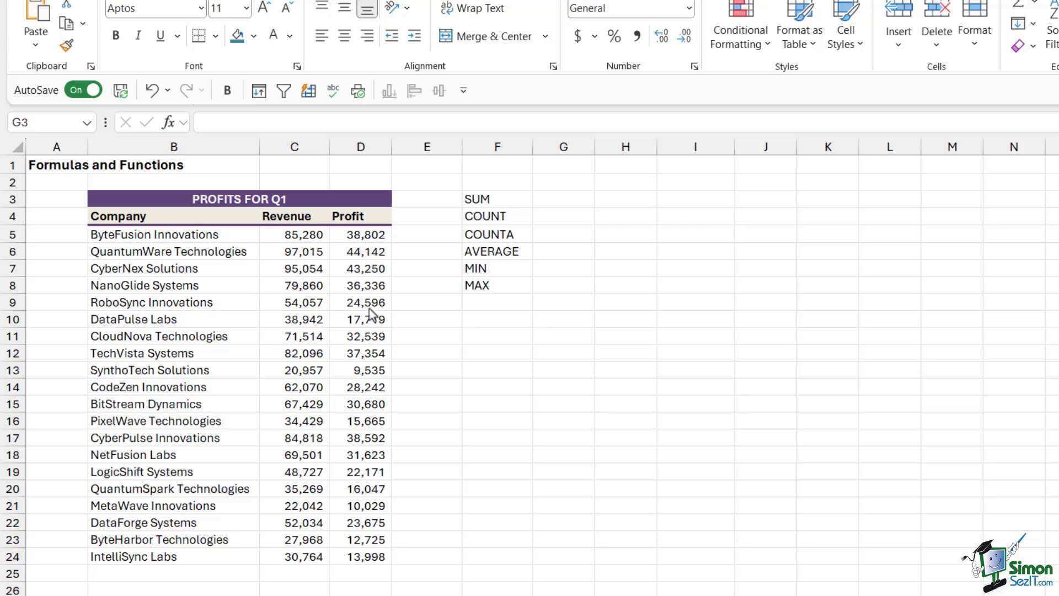
# Look over the six summary function labels, SUM through MAX, in column F
pyautogui.click(496, 198)
pyautogui.click(496, 216)
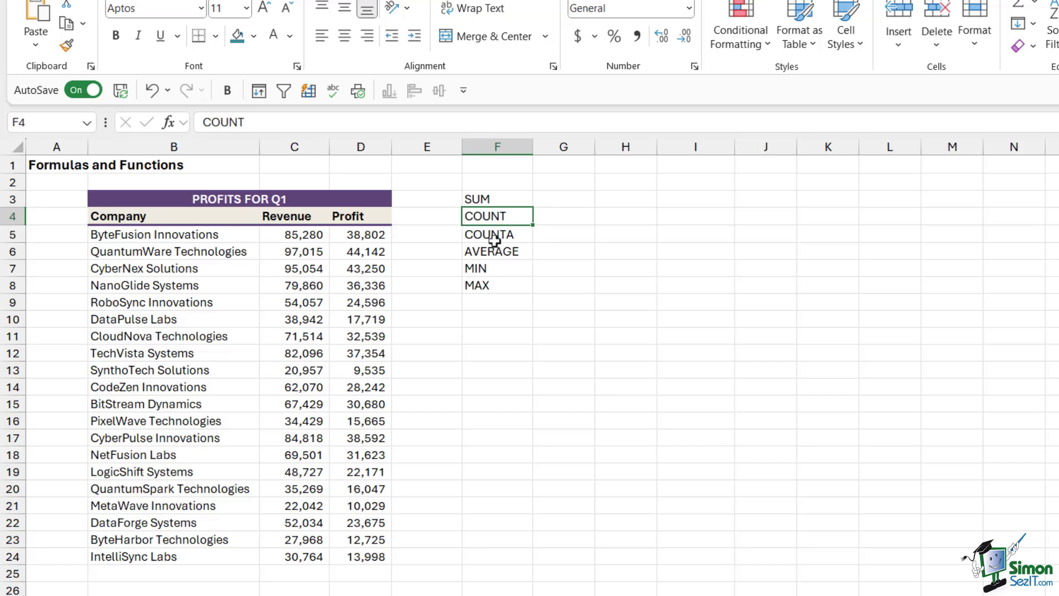
pyautogui.click(494, 236)
pyautogui.click(493, 253)
pyautogui.click(485, 270)
pyautogui.click(485, 285)
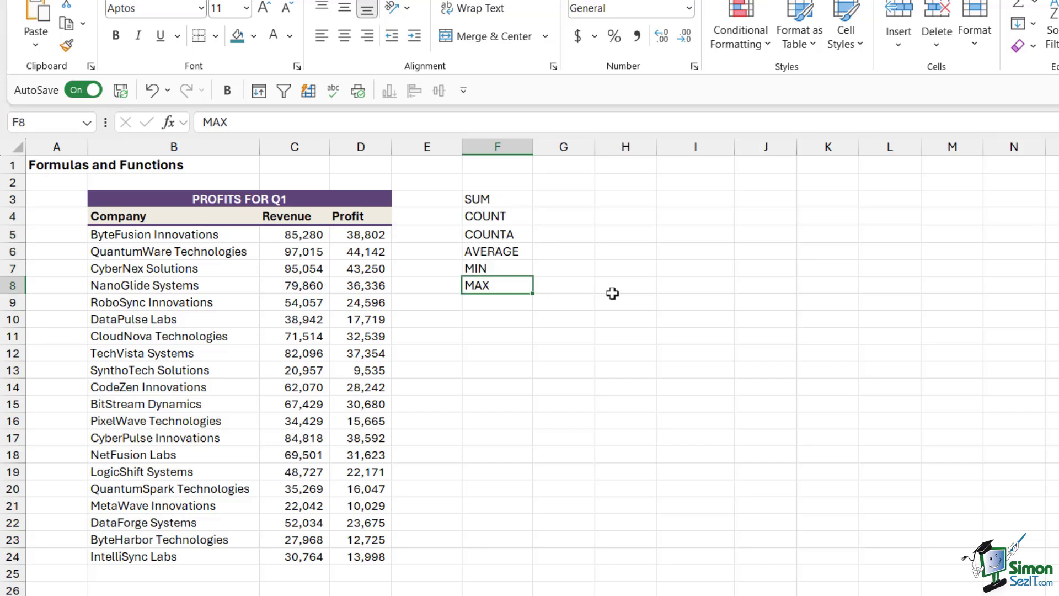
# Enter =SUM(C5:C24) in G3 and autofit column G so 1,159,826 shows fully
pyautogui.click(562, 200)
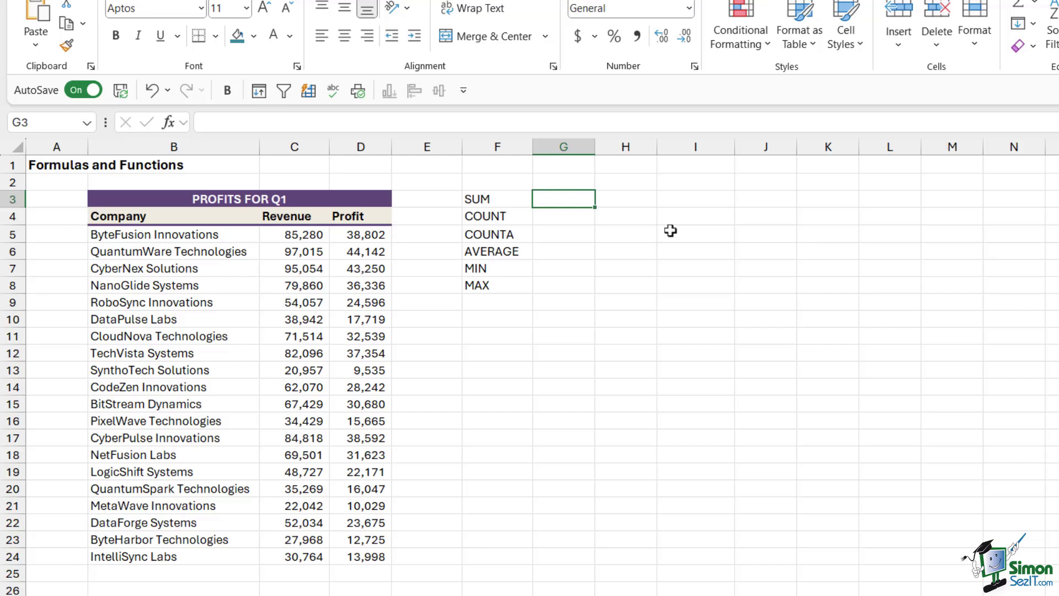
pyautogui.write('=')
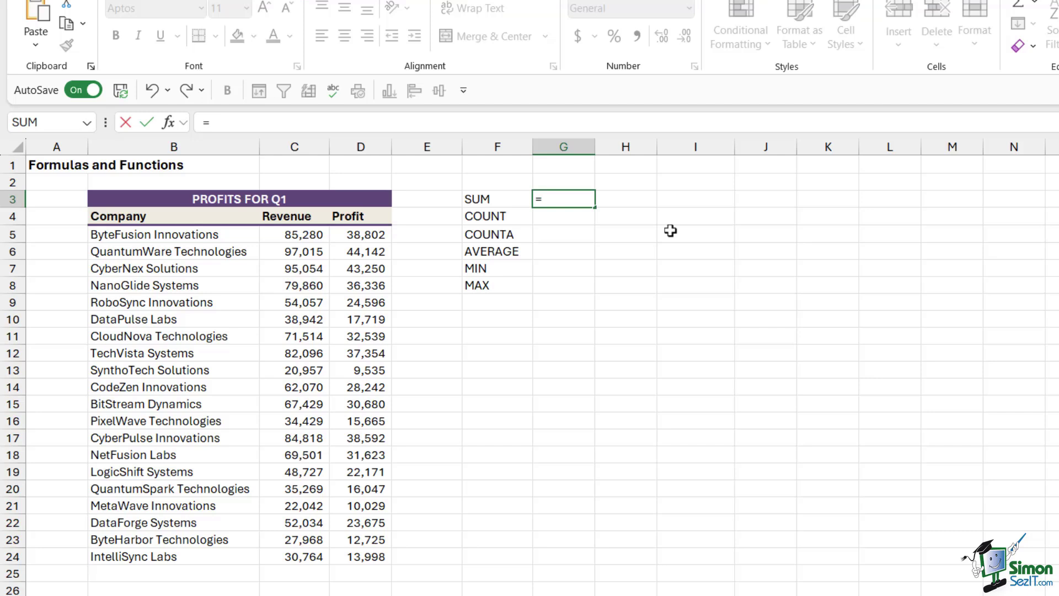
pyautogui.write('SU')
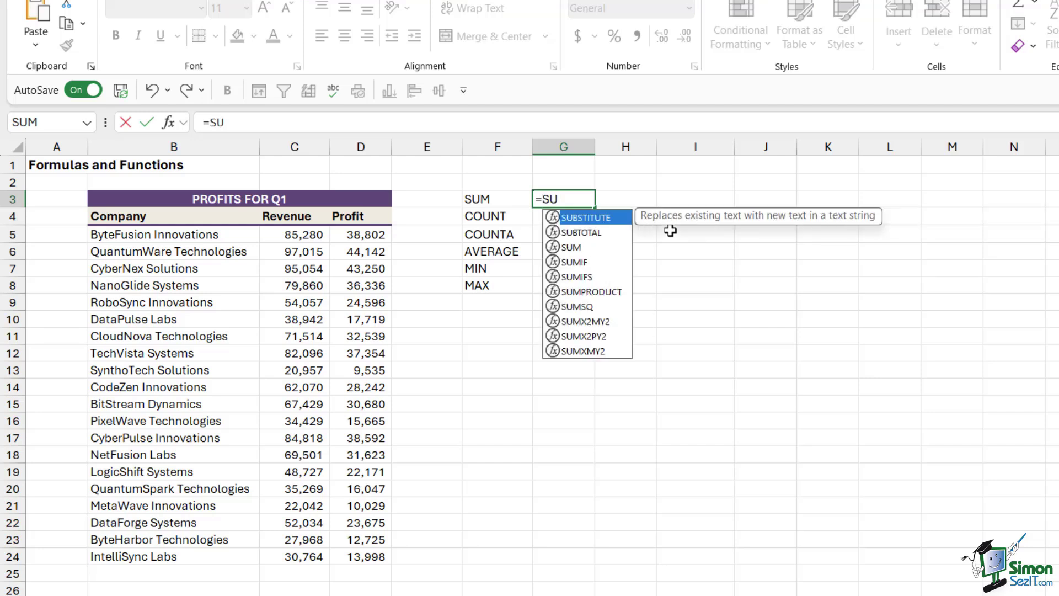
pyautogui.write('M(')
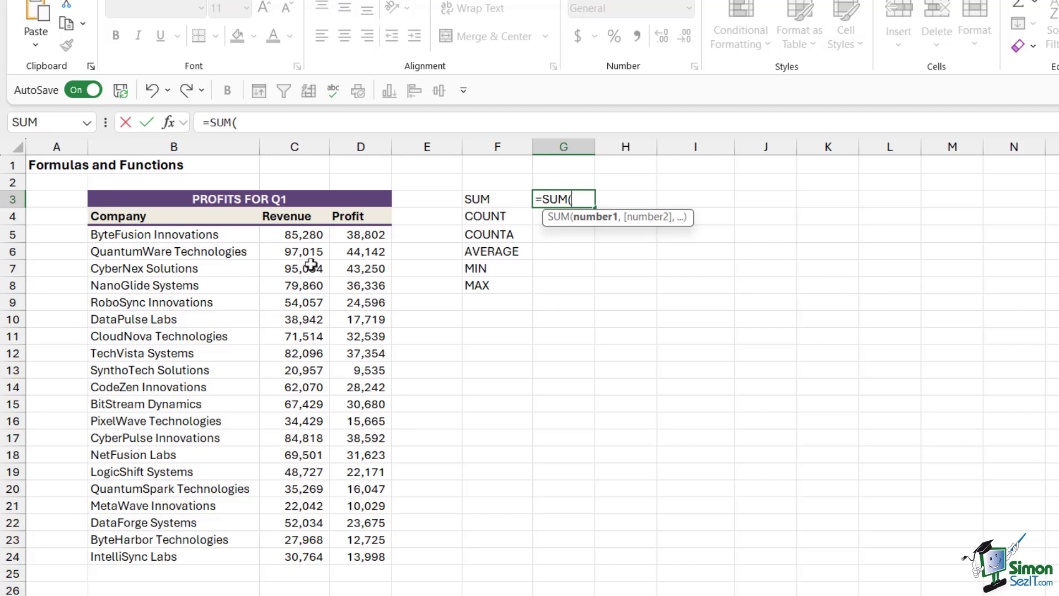
pyautogui.click(293, 234)
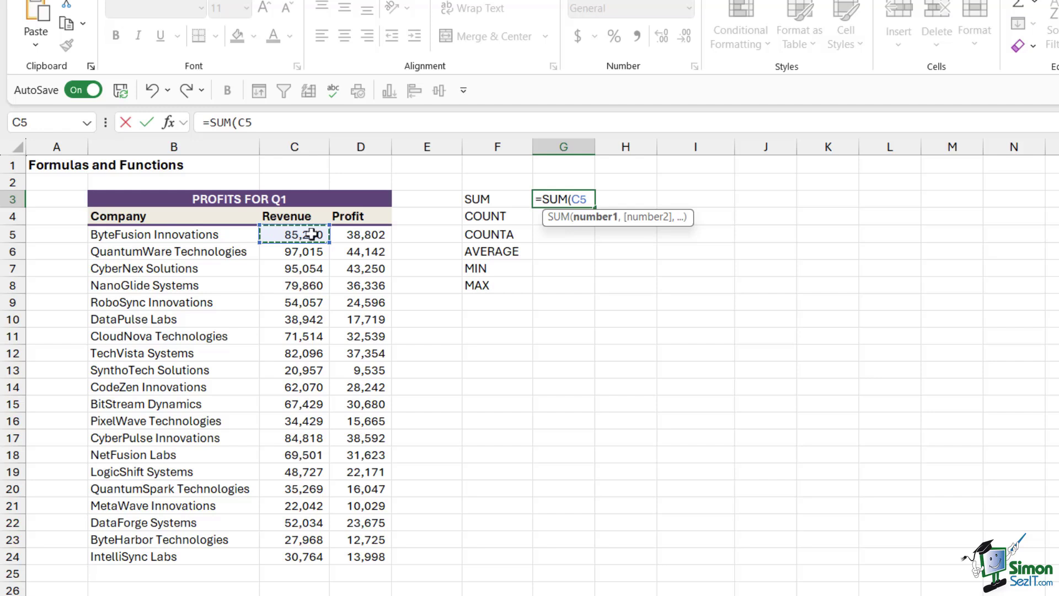
pyautogui.hotkey('ctrl', 'shift', 'Down')
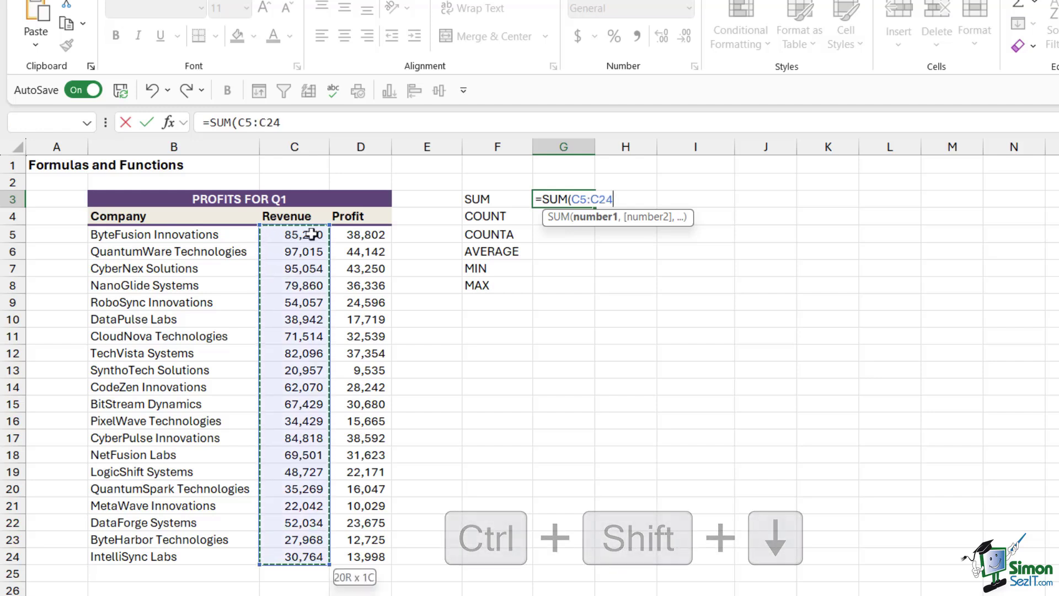
pyautogui.write(')')
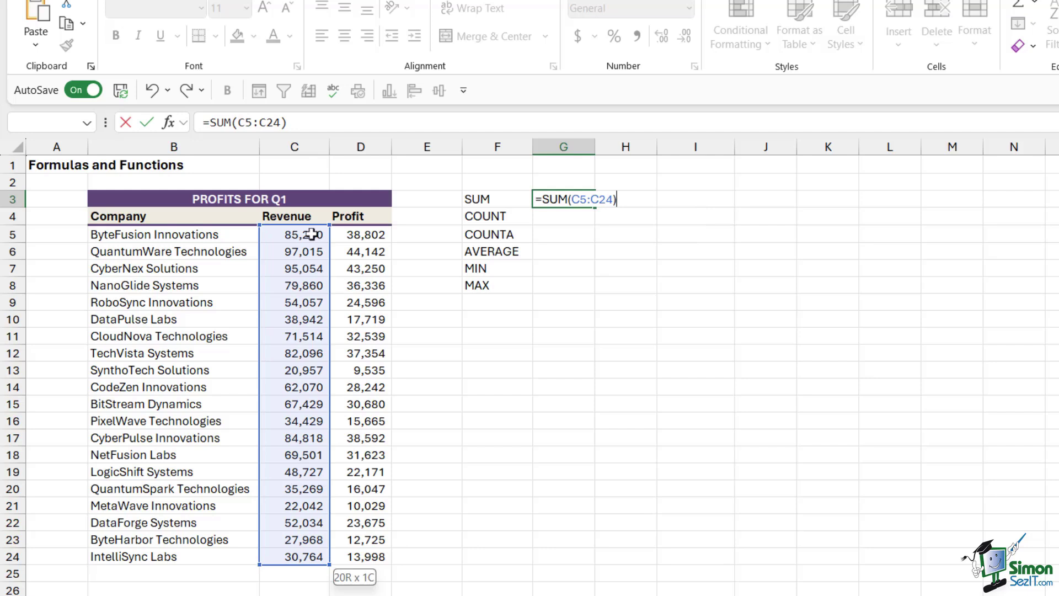
pyautogui.press('Return')
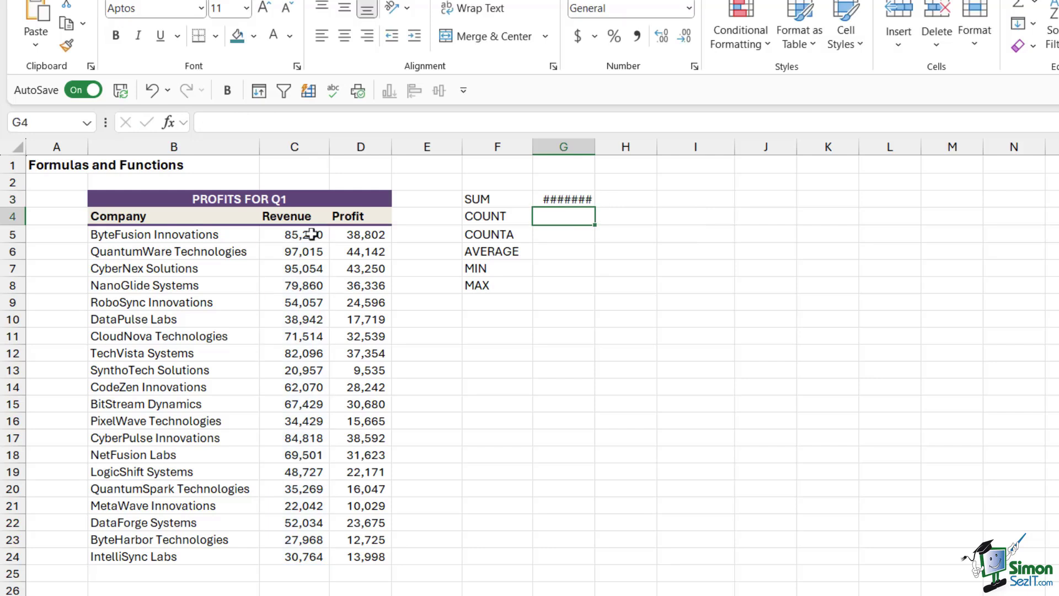
pyautogui.doubleClick(594, 146)
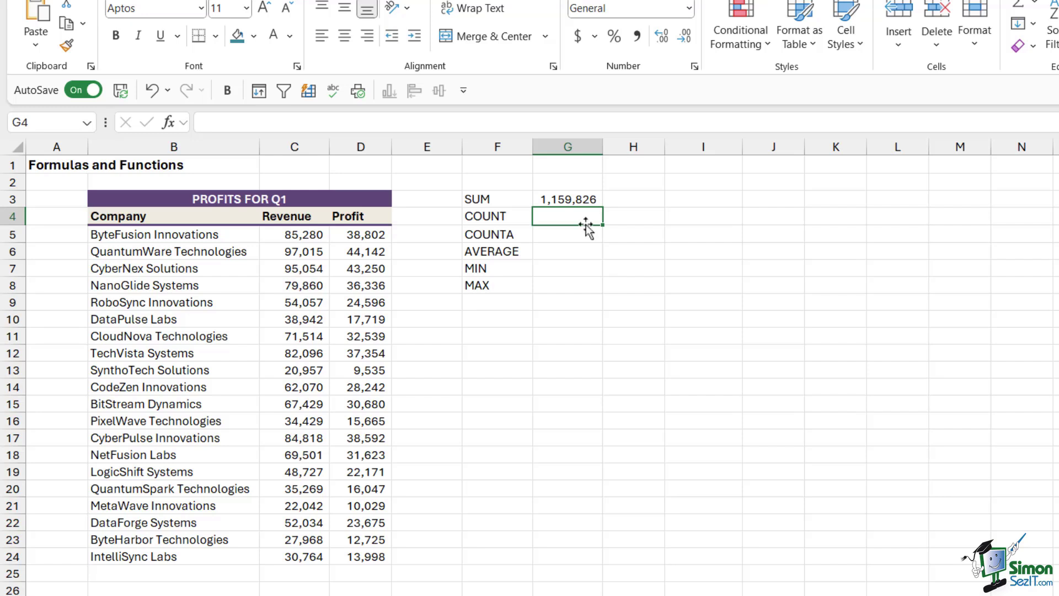
pyautogui.click(579, 200)
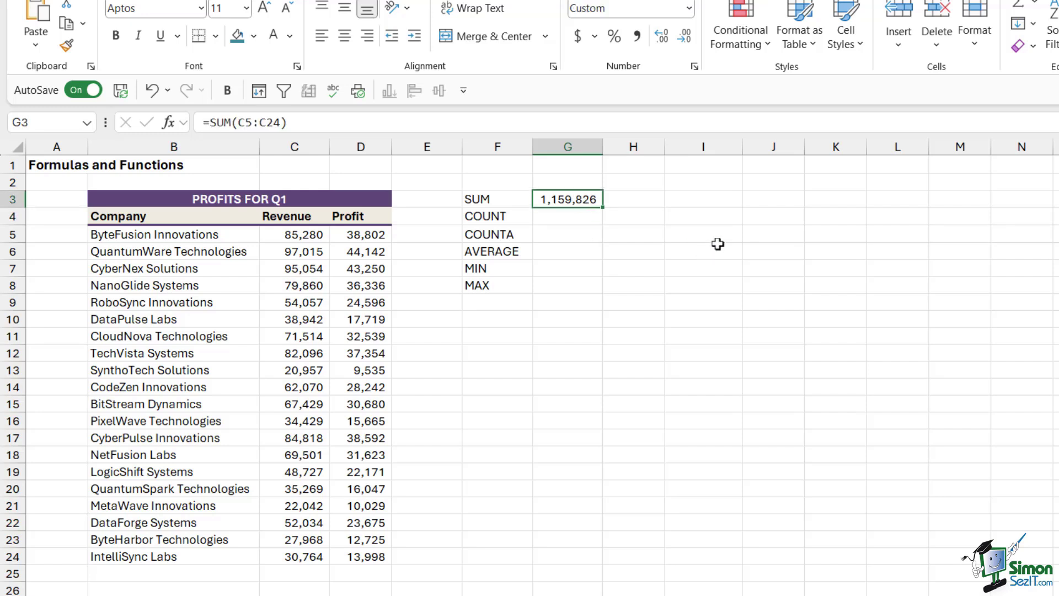
pyautogui.click(574, 220)
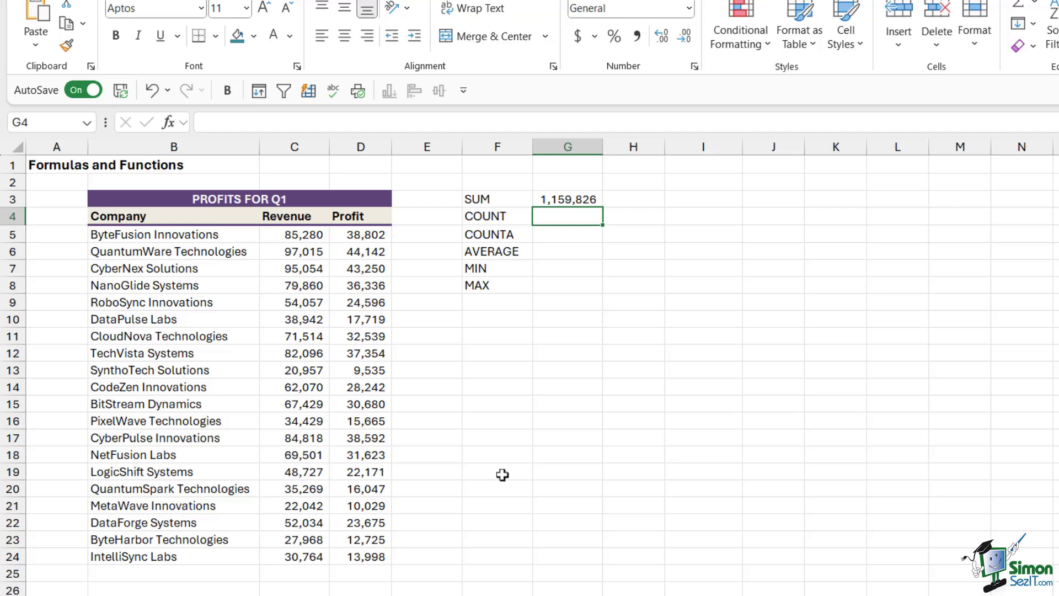
pyautogui.write('=COUNT')
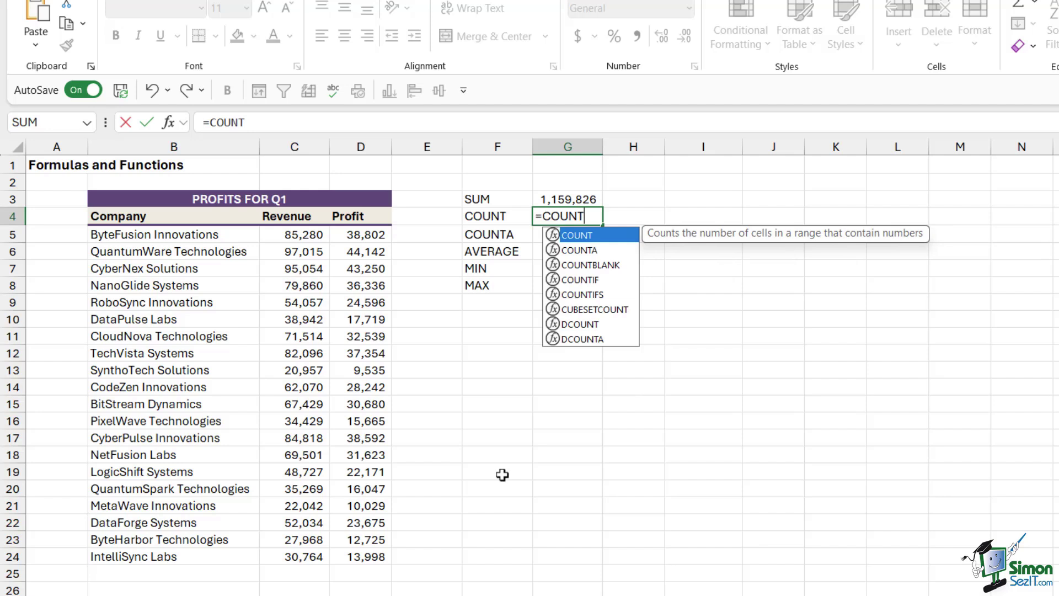
pyautogui.write('(')
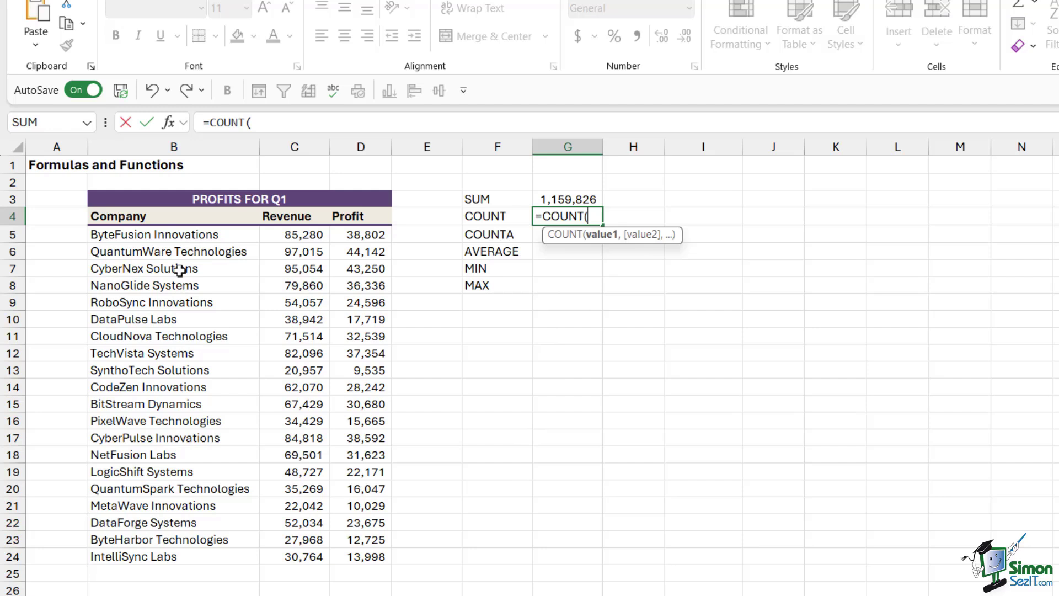
pyautogui.moveTo(176, 235); pyautogui.dragTo(175, 554)
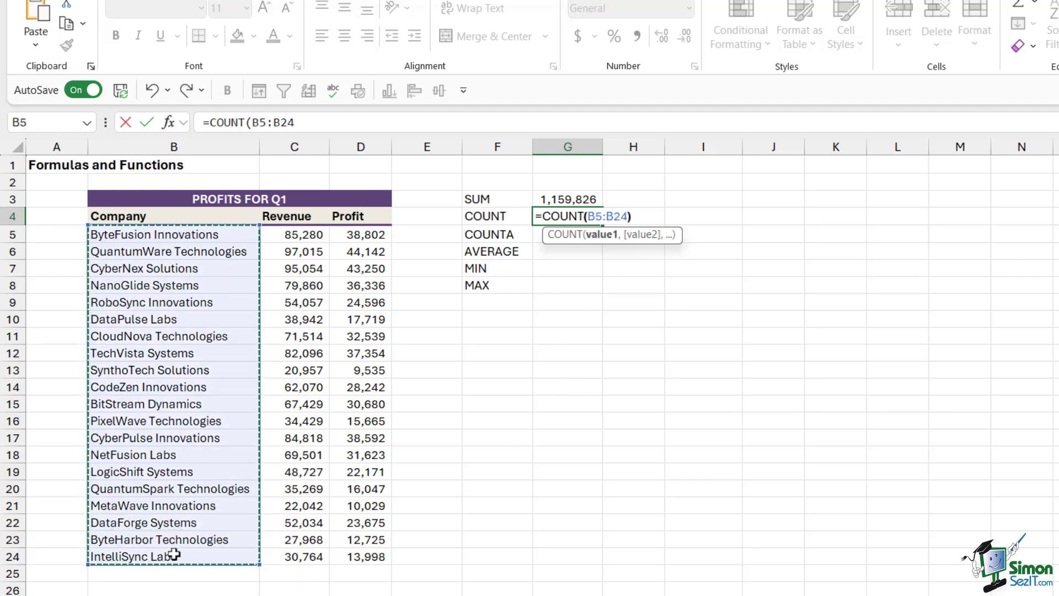
pyautogui.write(')')
pyautogui.press('Return')
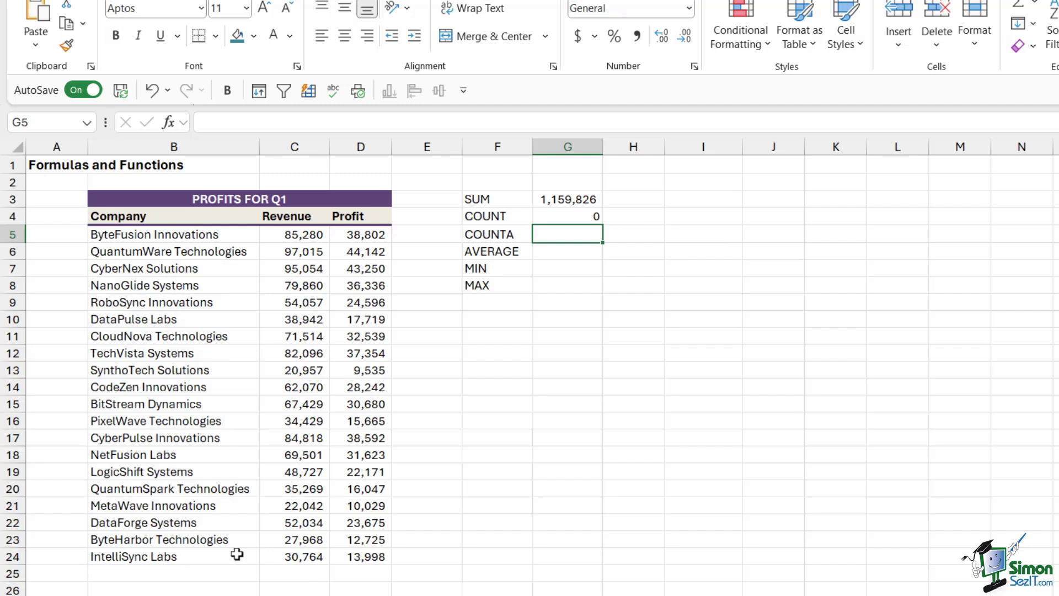
pyautogui.click(569, 217)
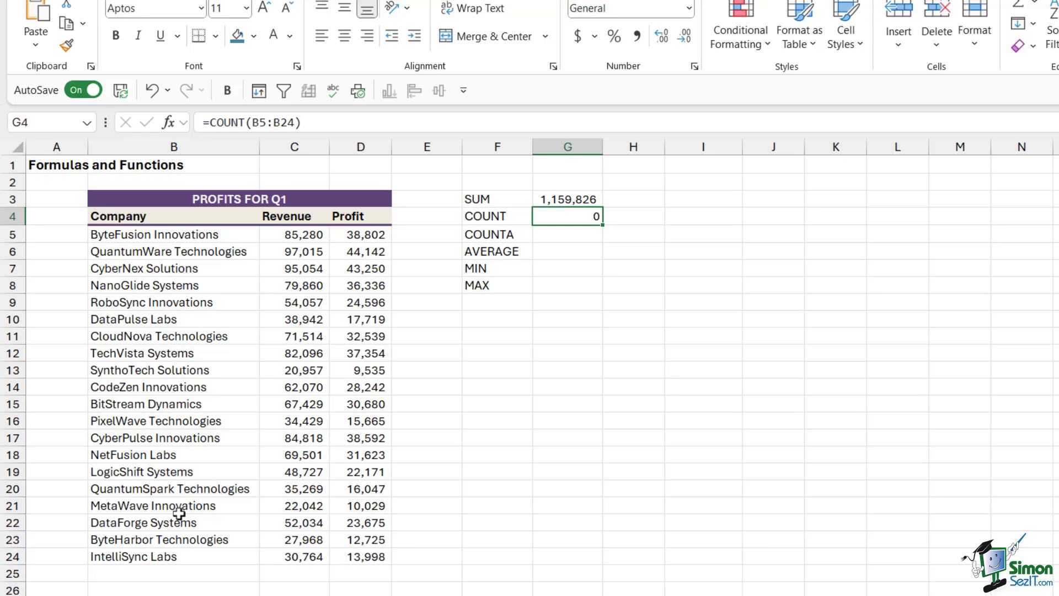
# Redo G4 as =COUNT(C5:C24), counting the Revenue figures to get 20
pyautogui.press('Delete')
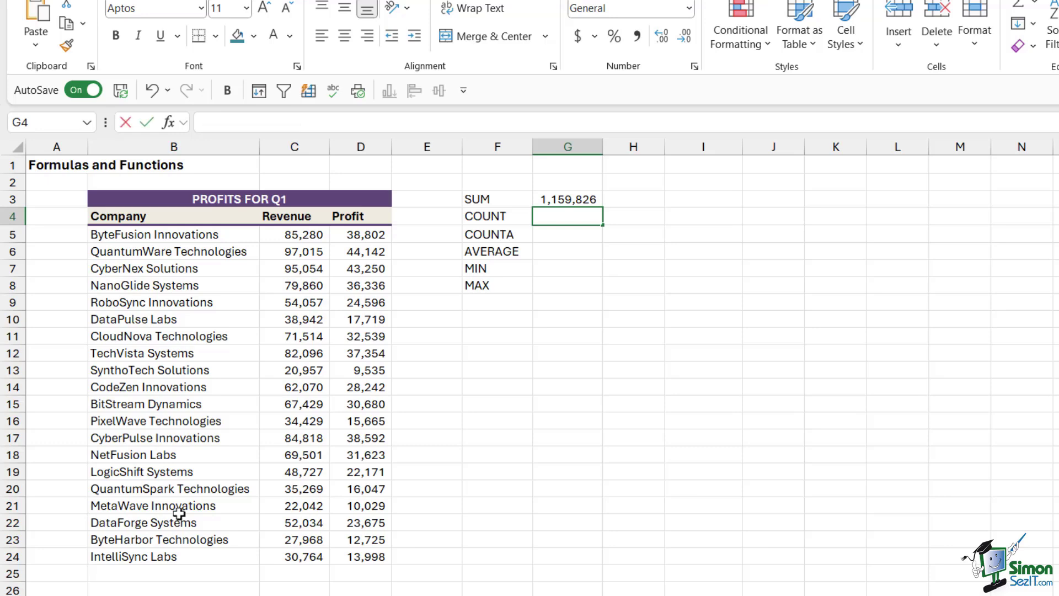
pyautogui.write('=COUNT(')
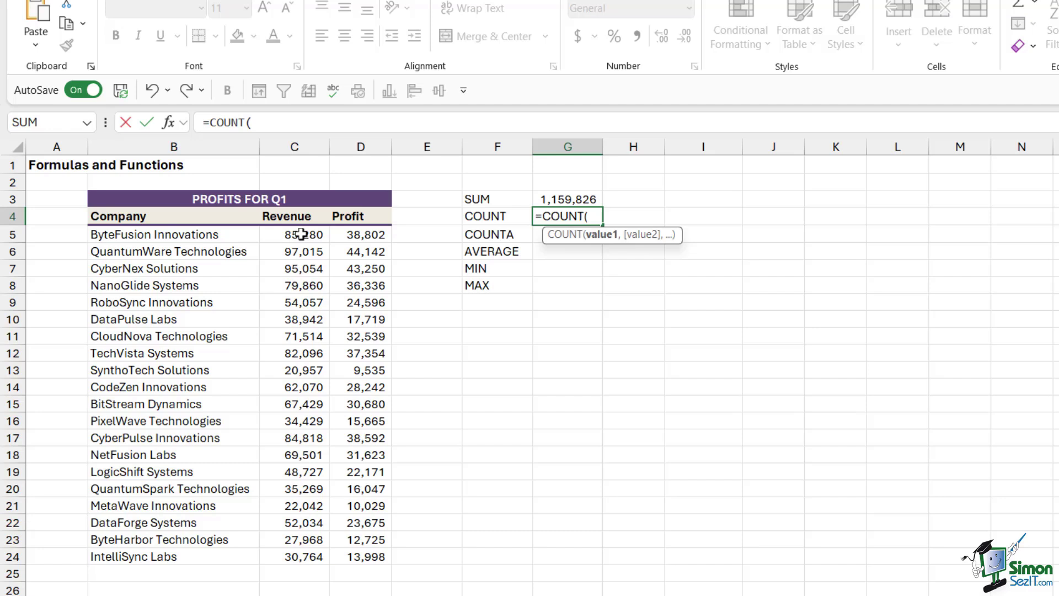
pyautogui.moveTo(302, 234); pyautogui.dragTo(303, 558)
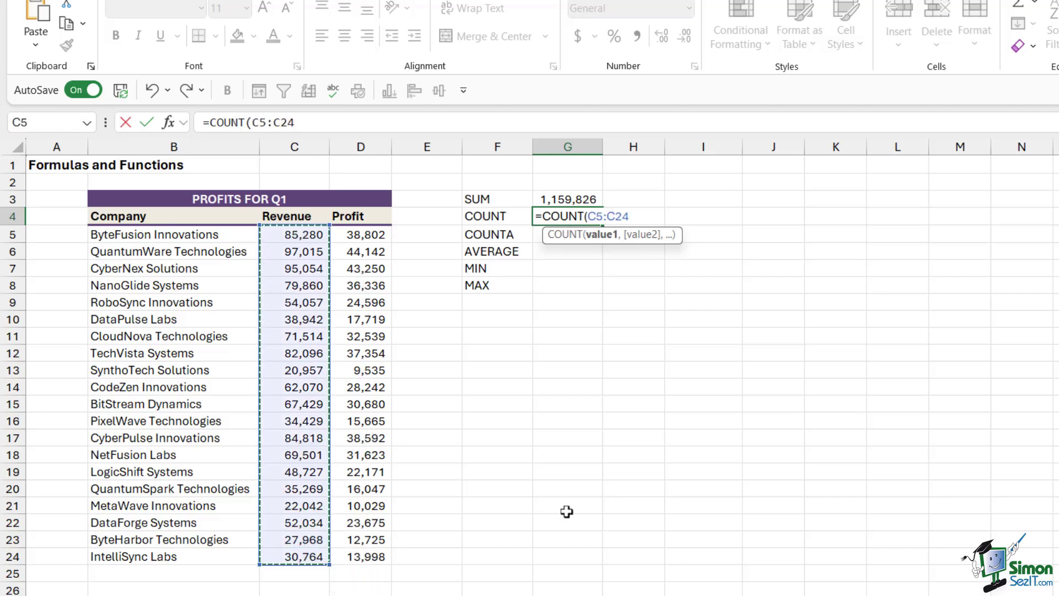
pyautogui.write(')')
pyautogui.press('Return')
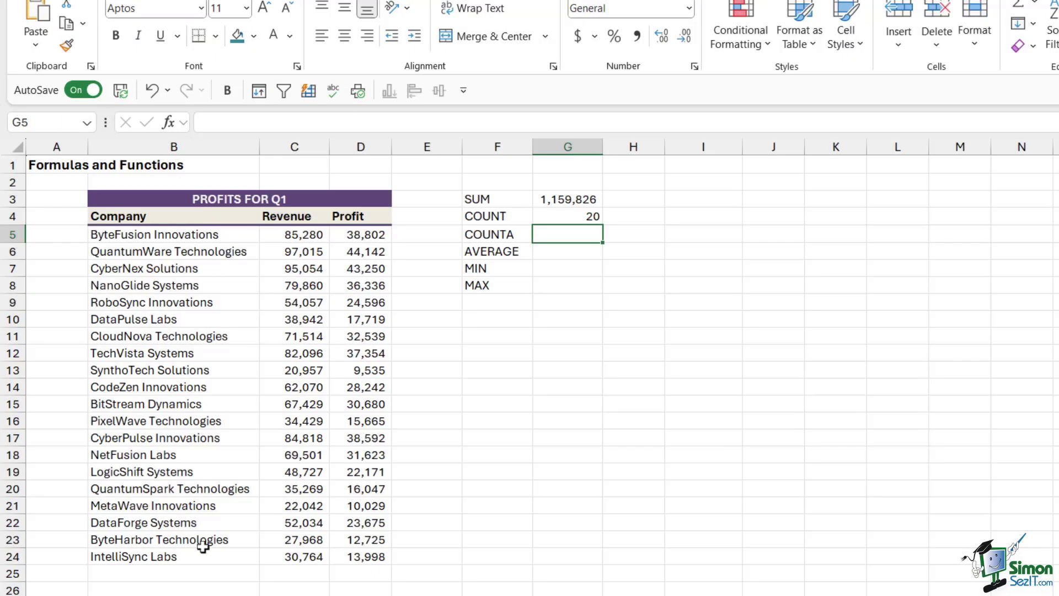
pyautogui.click(567, 214)
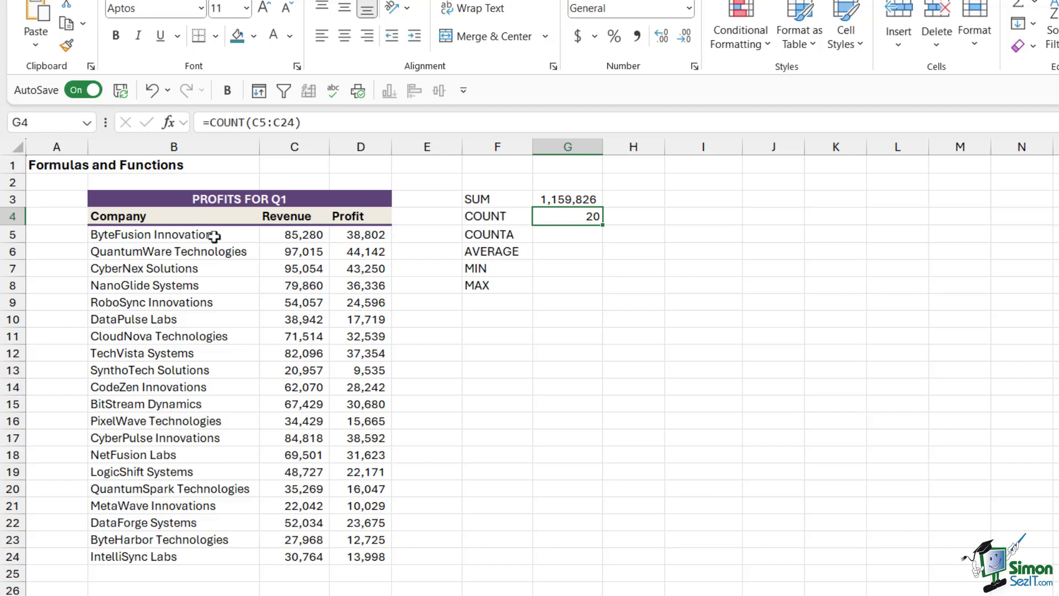
pyautogui.click(566, 232)
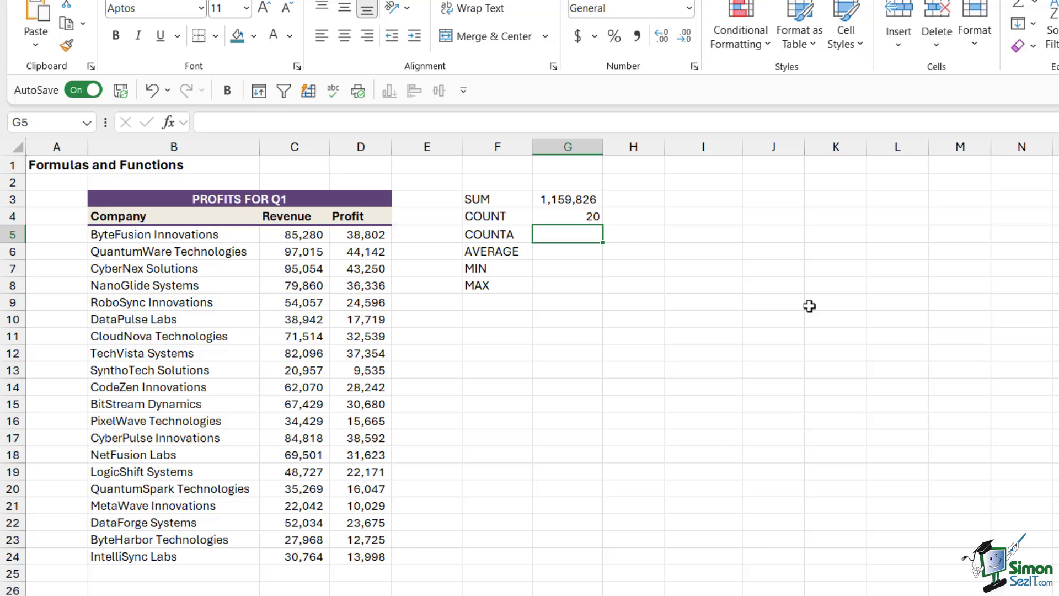
# Enter =COUNTA(B5:B24) in G5 to count the 20 company names
pyautogui.write('=')
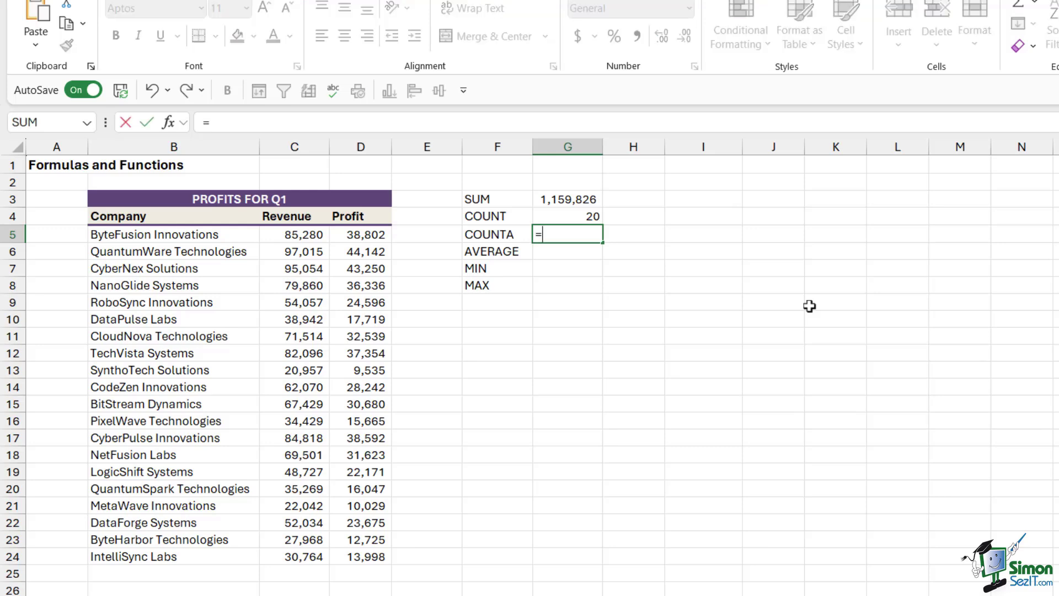
pyautogui.write('COUNTA')
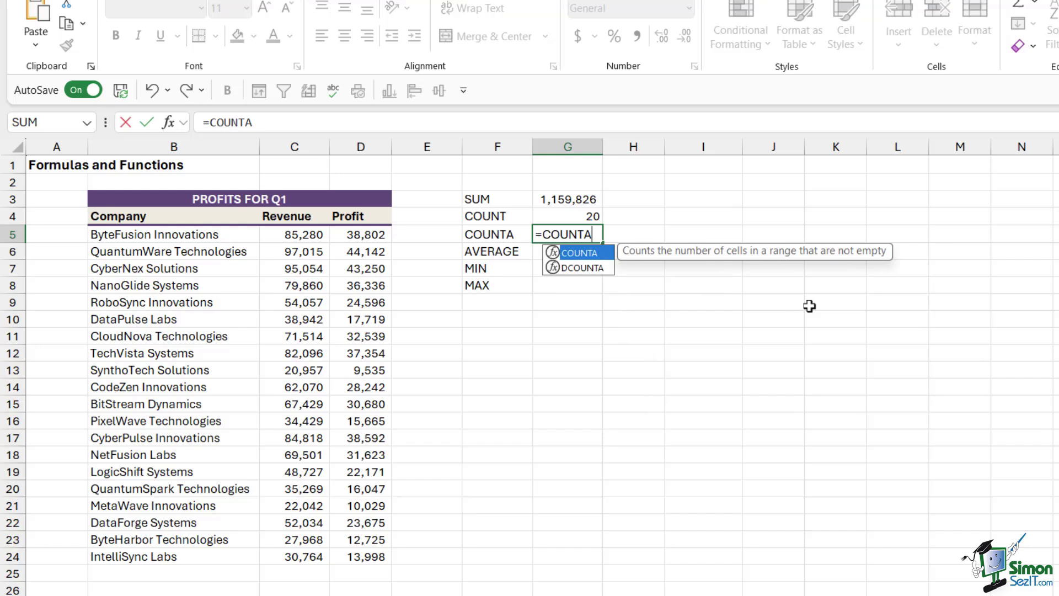
pyautogui.write('(')
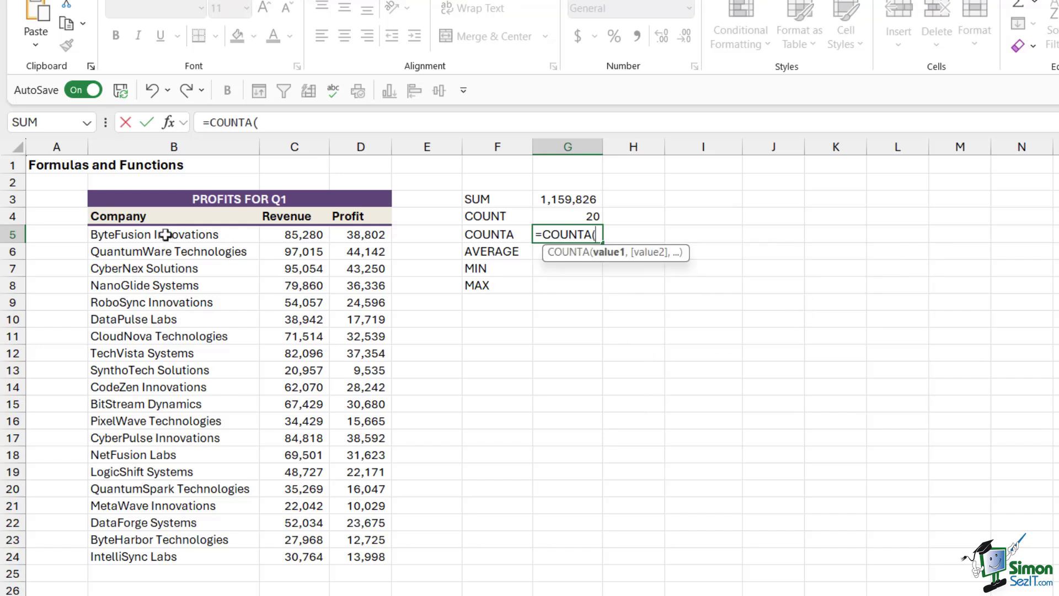
pyautogui.moveTo(165, 235); pyautogui.dragTo(157, 548)
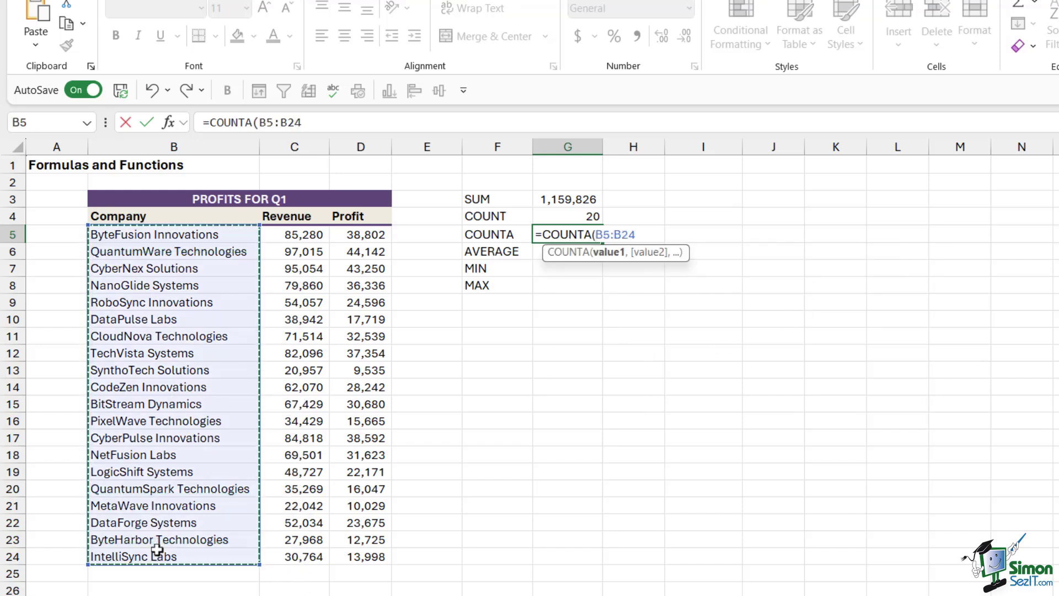
pyautogui.write(')')
pyautogui.press('Return')
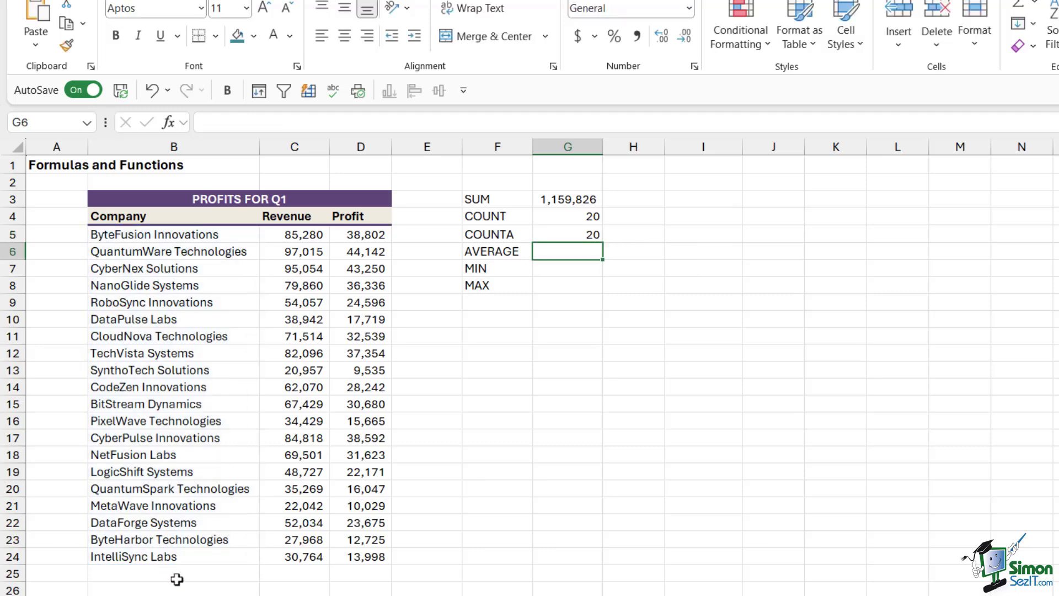
pyautogui.moveTo(473, 219); pyautogui.dragTo(476, 233)
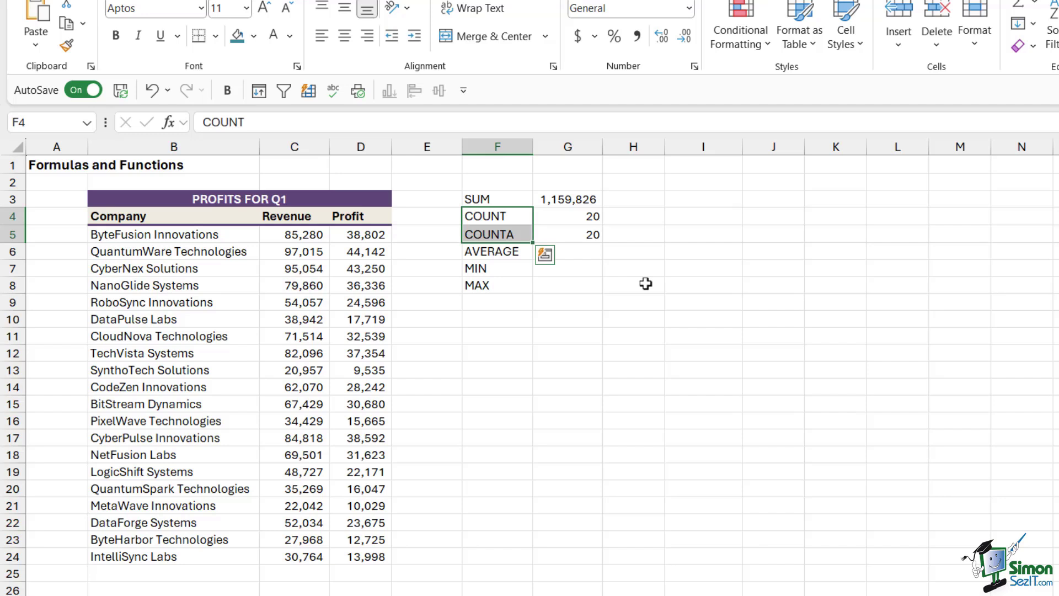
pyautogui.click(582, 253)
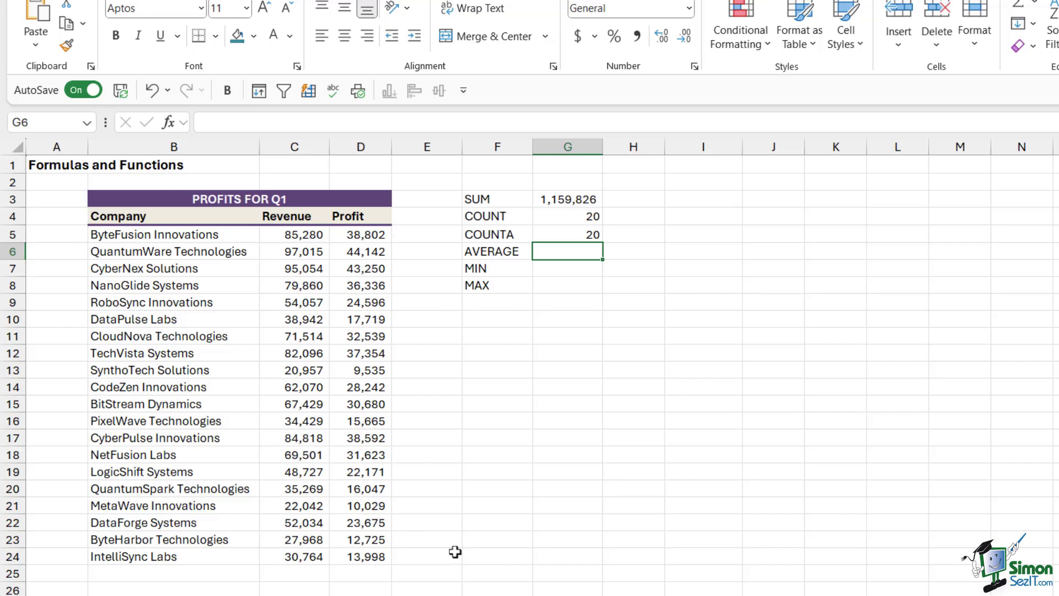
# Enter =AVERAGE(D5:D24) in G6, averaging the Profit column to 26,386
pyautogui.write('=AVER')
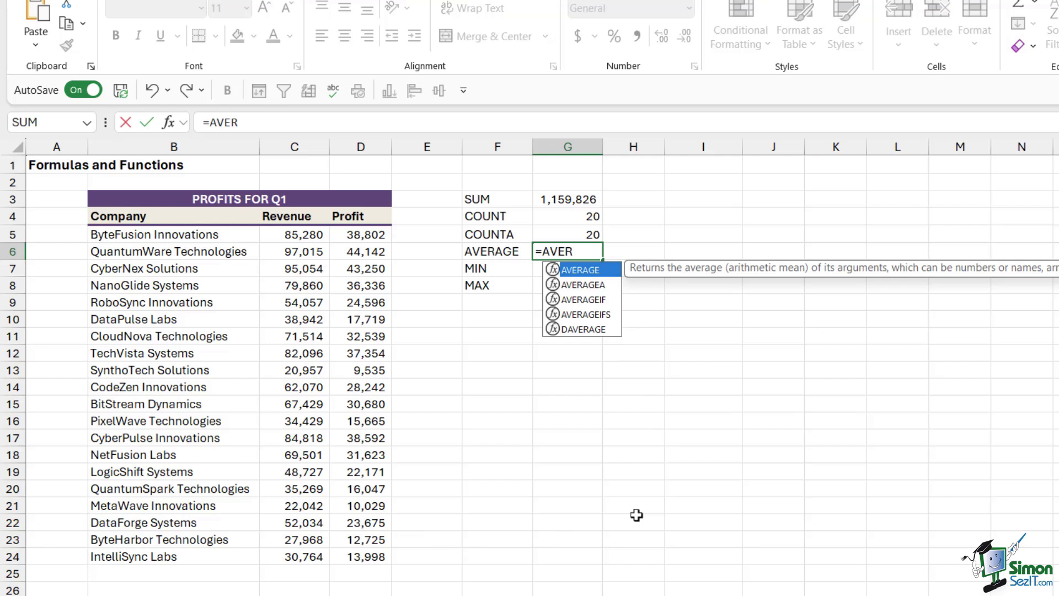
pyautogui.press('Tab')
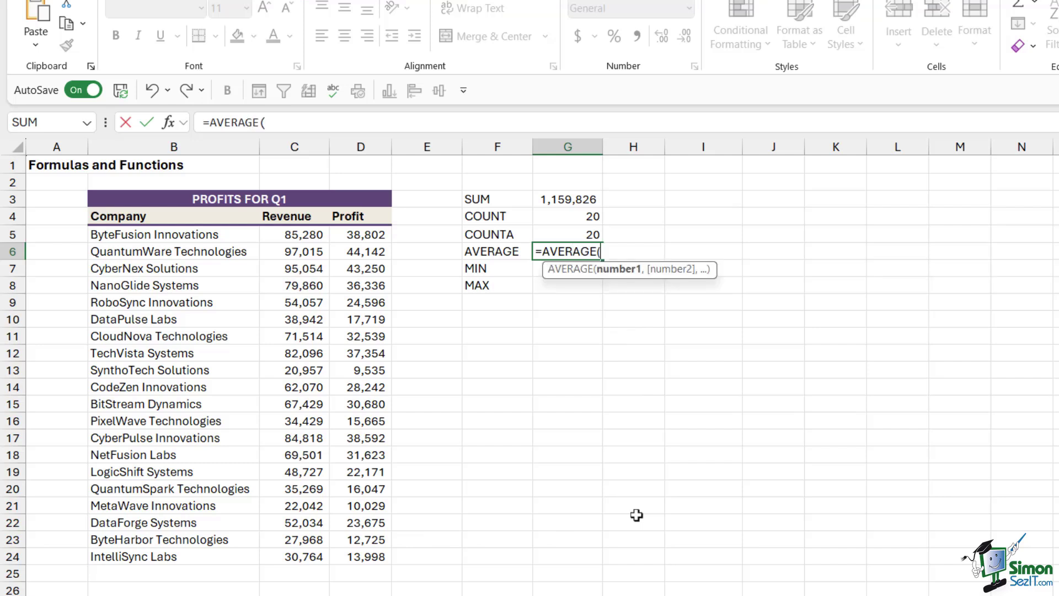
pyautogui.moveTo(361, 234); pyautogui.dragTo(360, 554)
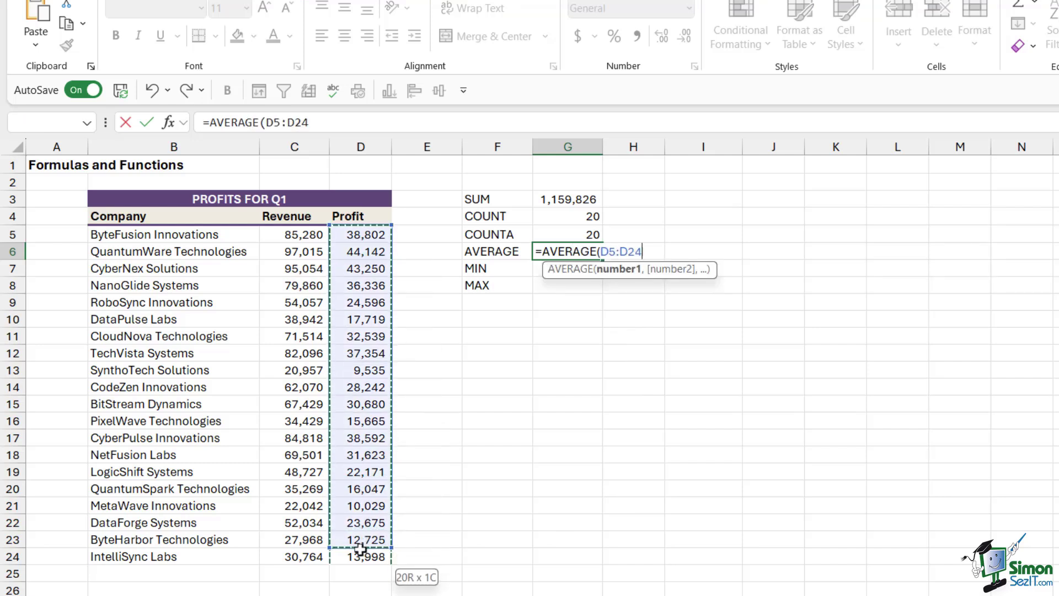
pyautogui.write(')')
pyautogui.press('Return')
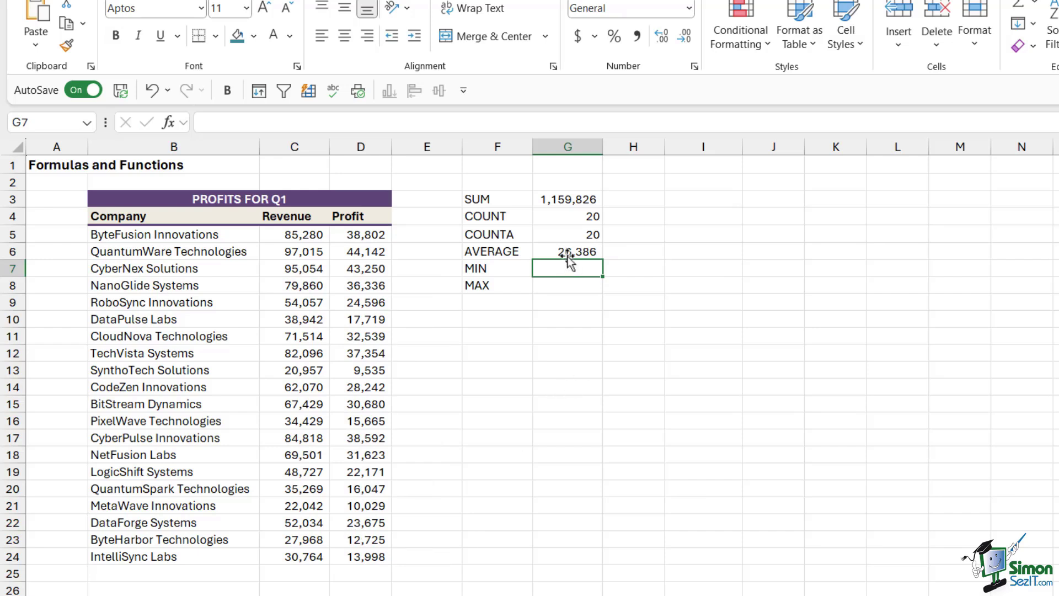
pyautogui.press('Up')
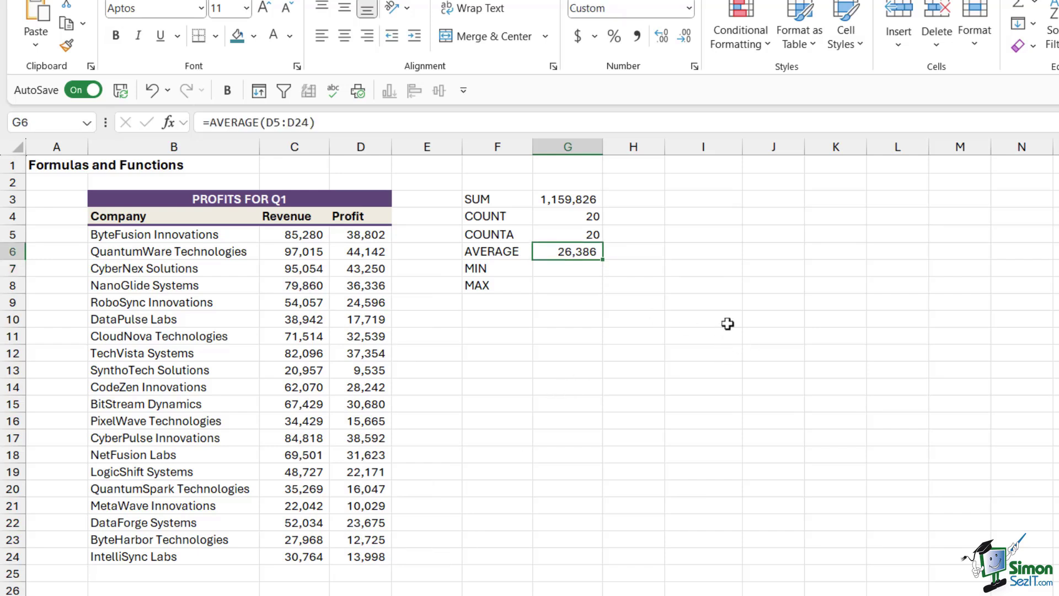
pyautogui.press('Down')
pyautogui.hotkey('alt', 'm')
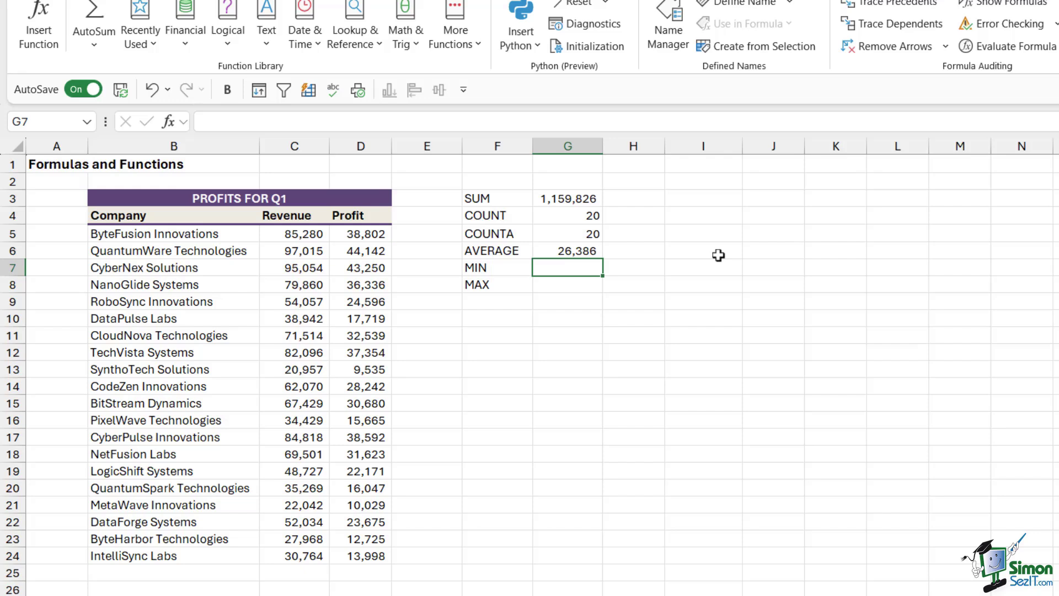
# Enter =MIN(D5:D24) in G7, returning the lowest Profit of 9,535
pyautogui.moveTo(355, 237); pyautogui.dragTo(386, 556)
pyautogui.click(584, 272)
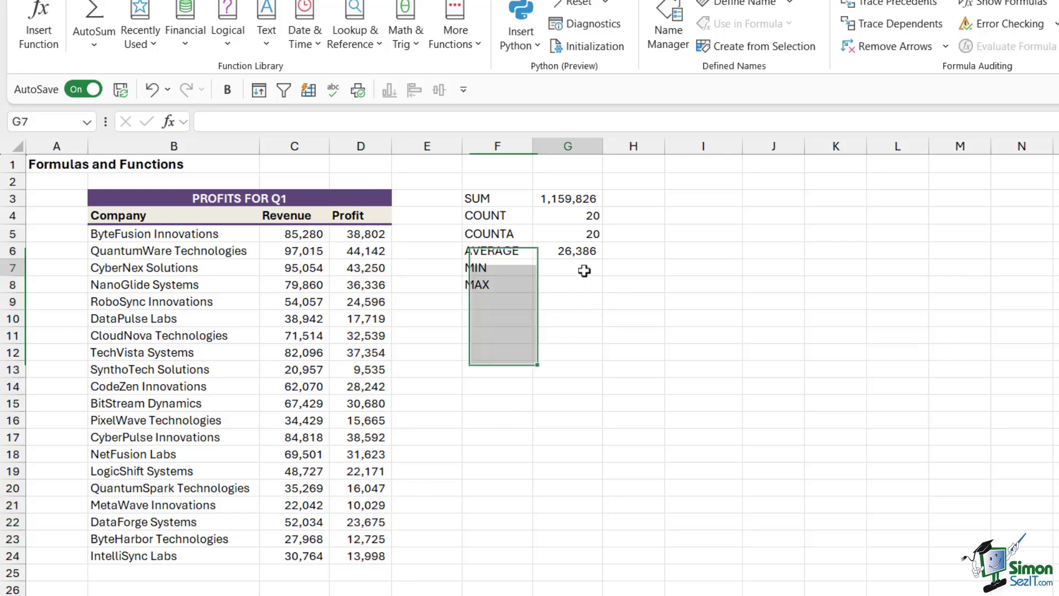
pyautogui.write('=M')
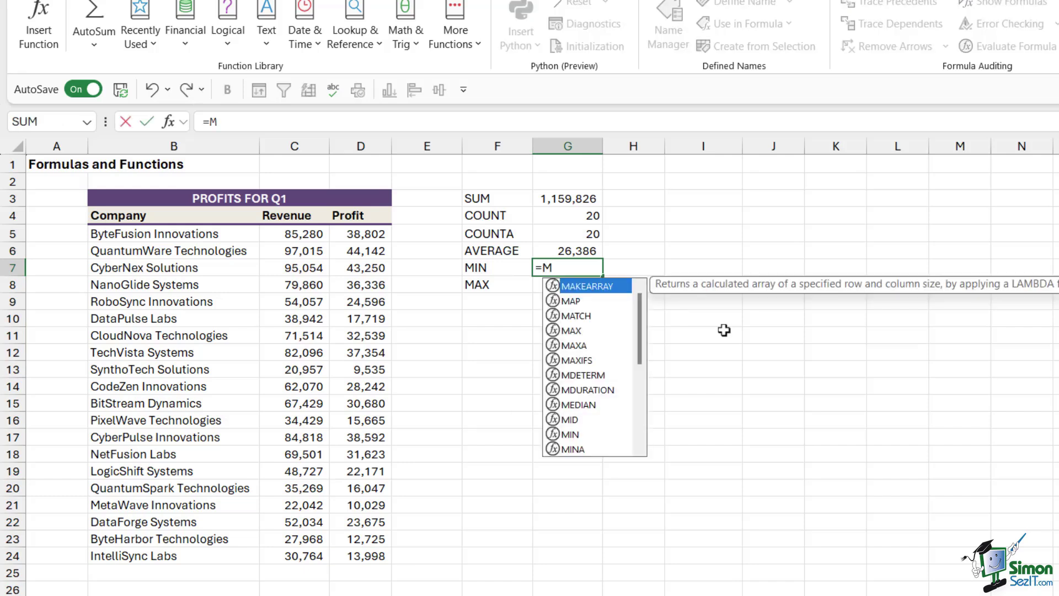
pyautogui.write('IN(')
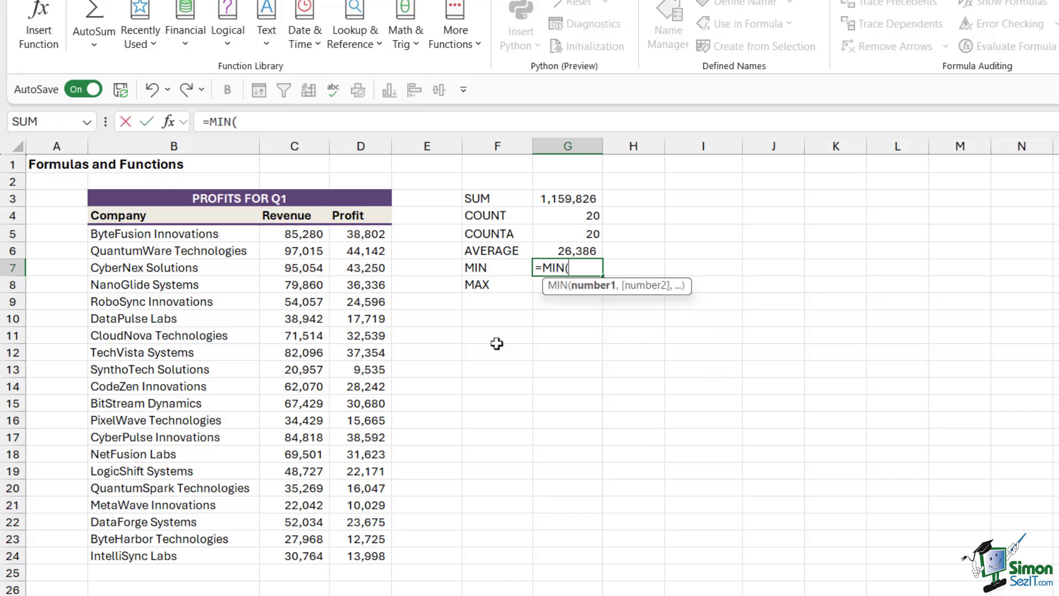
pyautogui.click(353, 236)
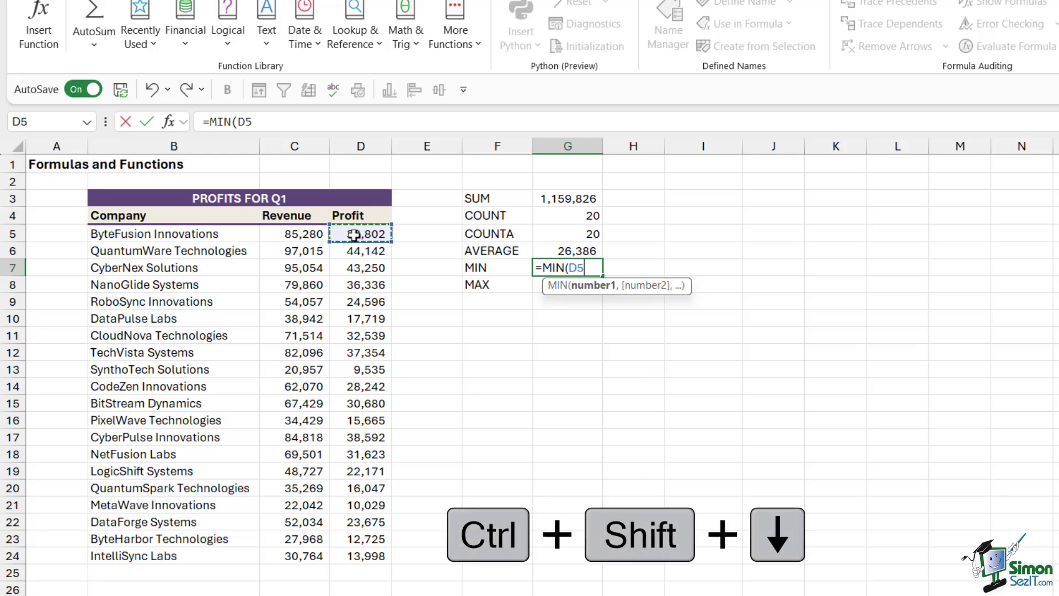
pyautogui.hotkey('ctrl', 'shift', 'Down')
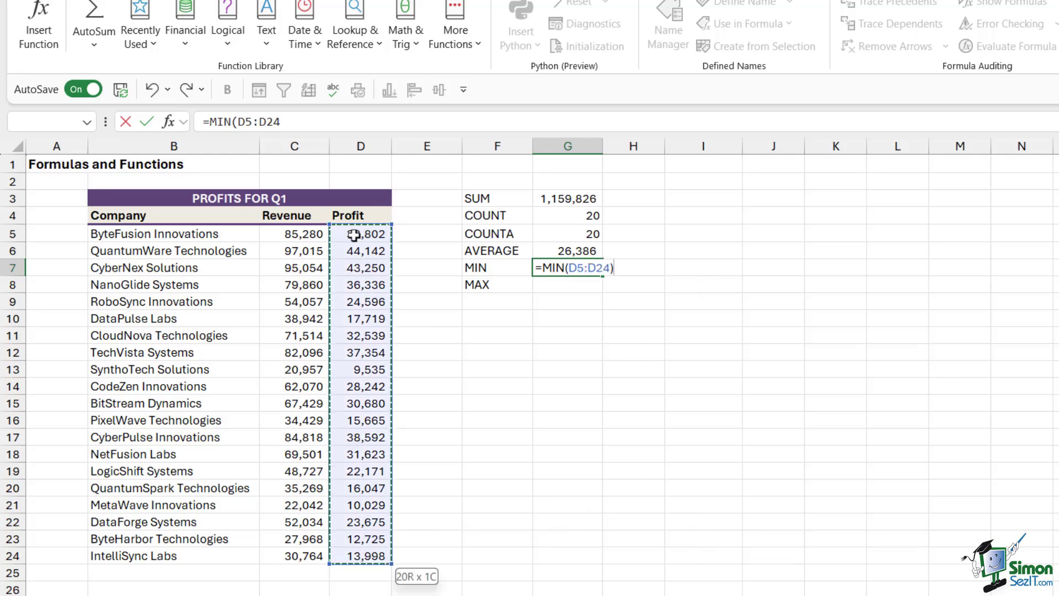
pyautogui.press('Return')
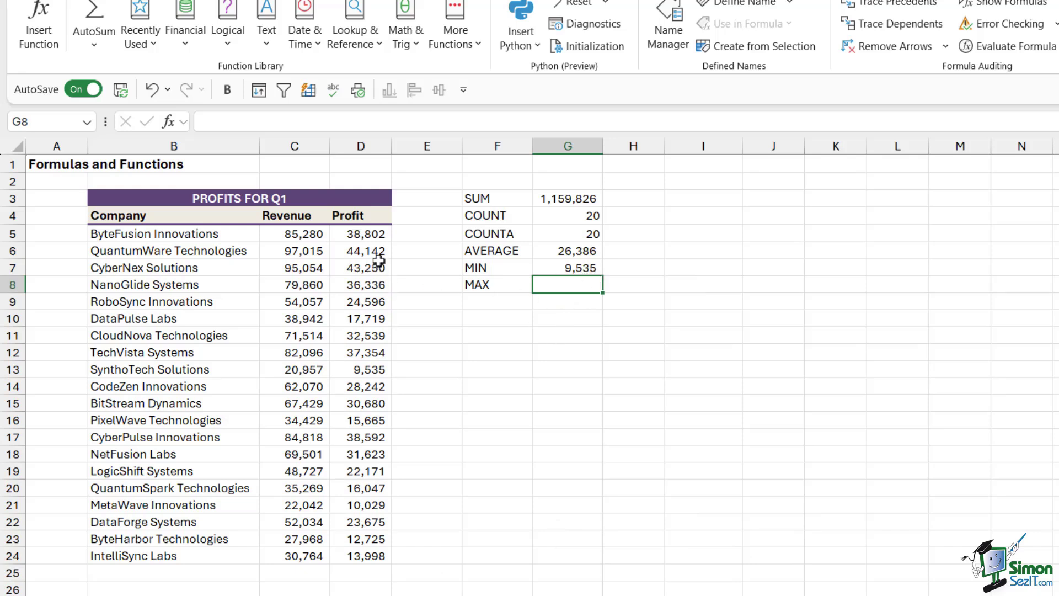
pyautogui.click(360, 370)
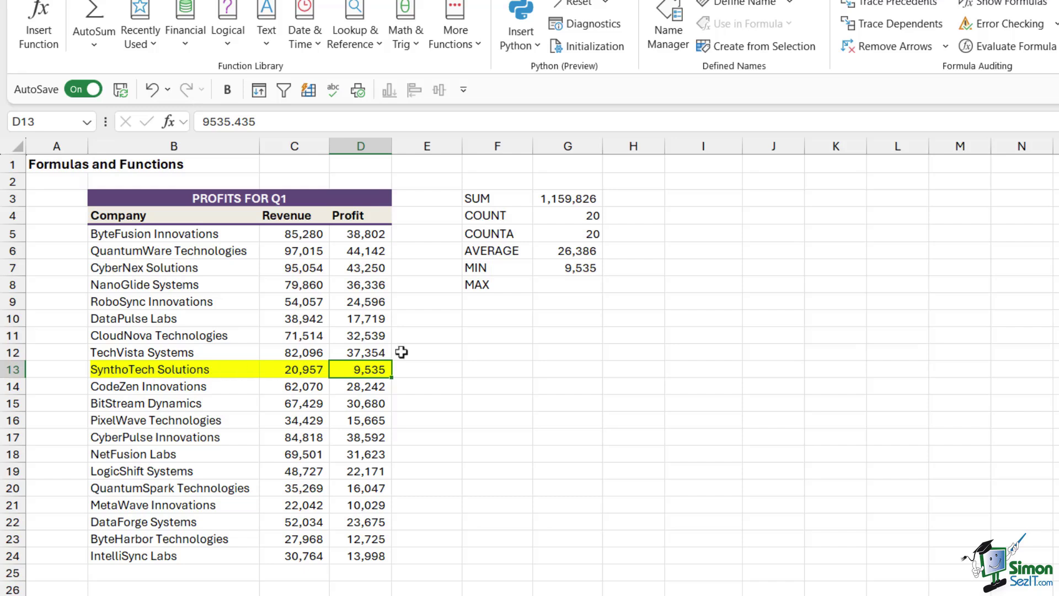
pyautogui.click(569, 289)
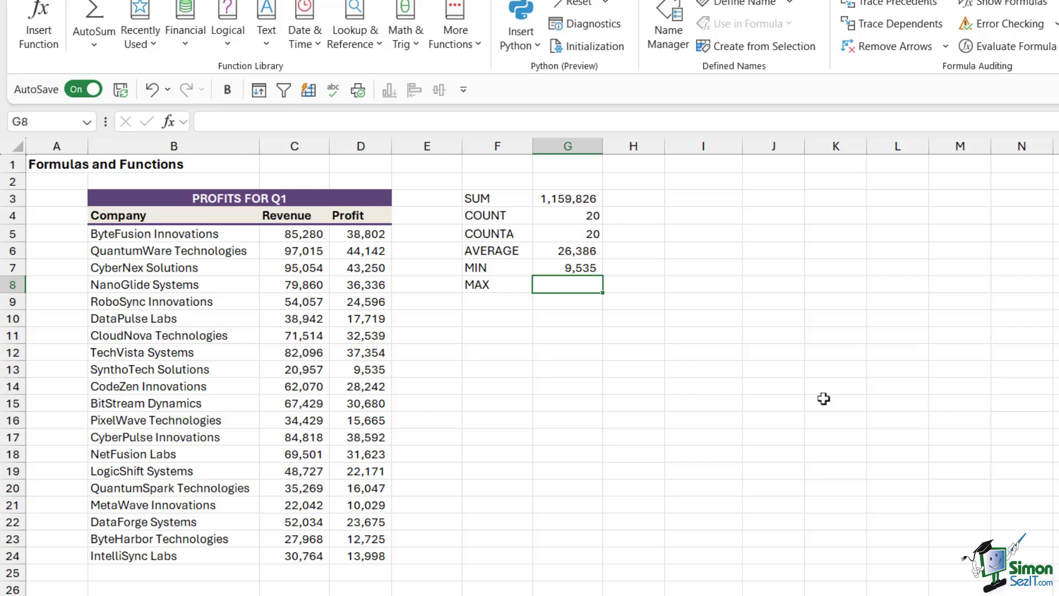
# Enter =MAX(D5:D24) in G8, returning the highest Profit of 44,142
pyautogui.write('=MAX(')
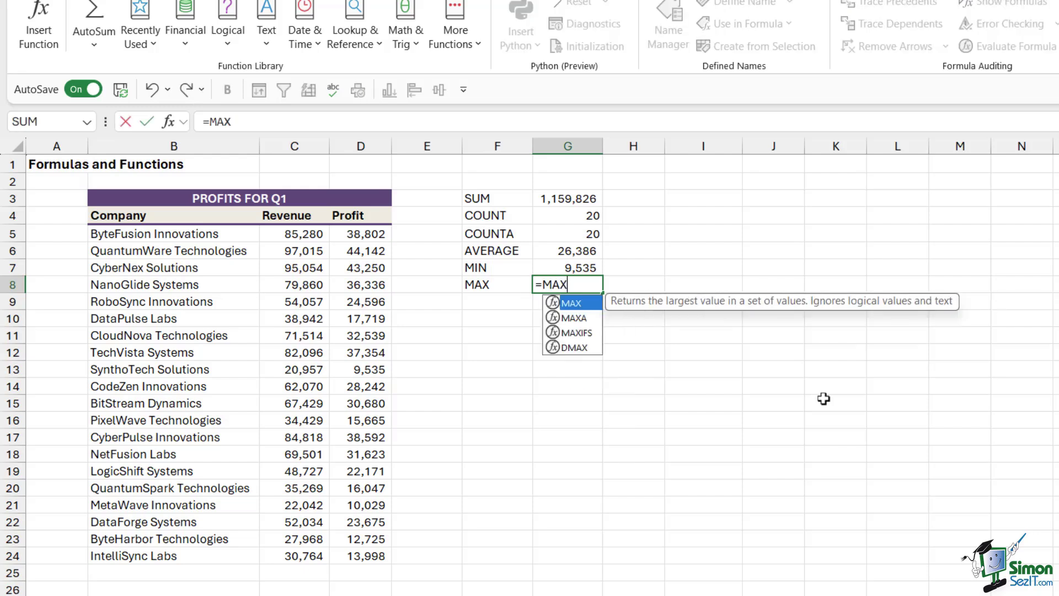
pyautogui.click(366, 234)
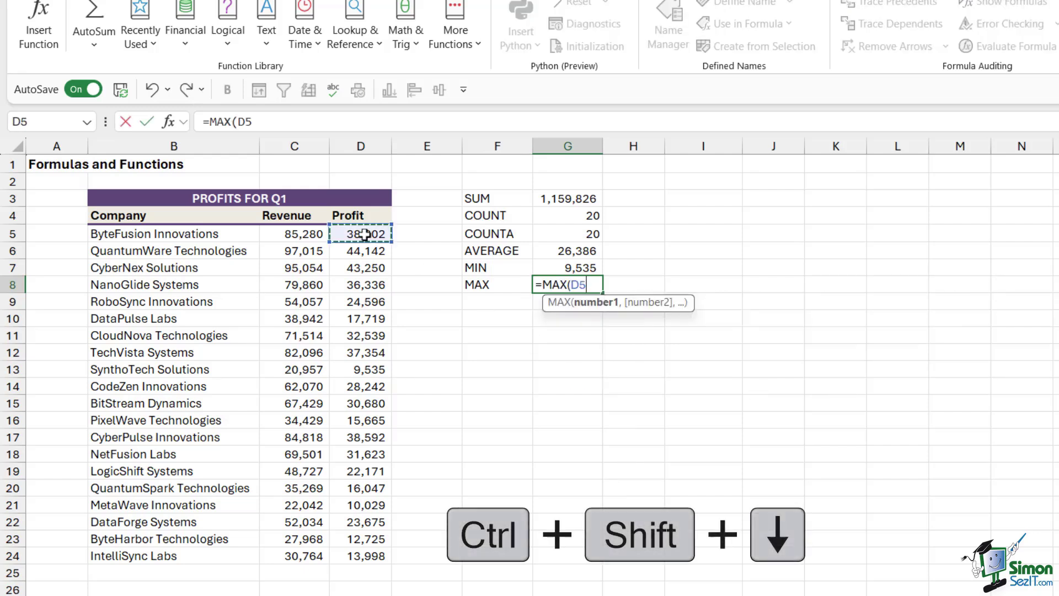
pyautogui.hotkey('ctrl', 'shift', 'Down')
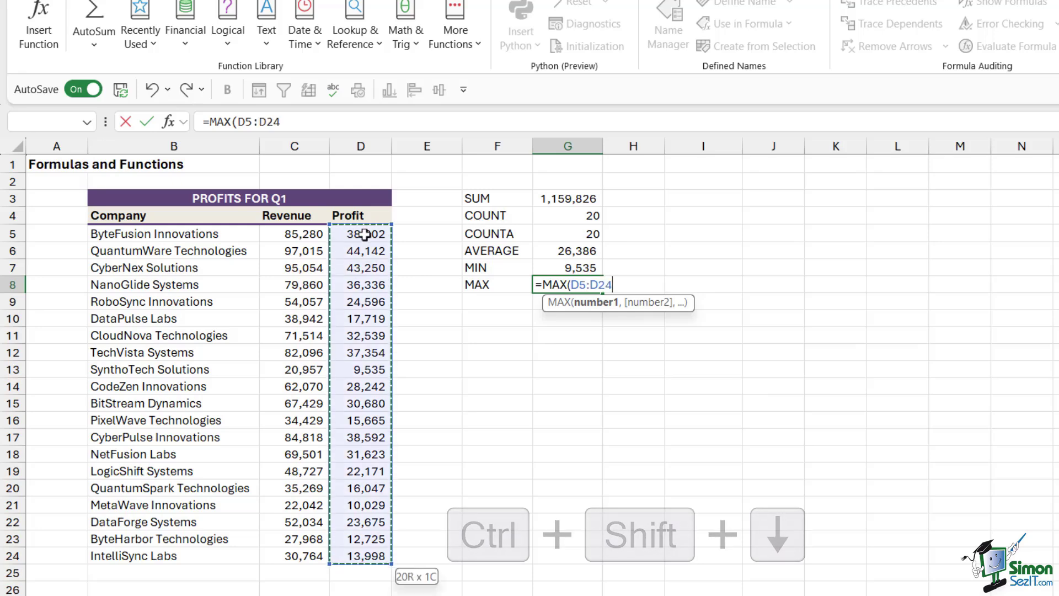
pyautogui.write(')')
pyautogui.press('Return')
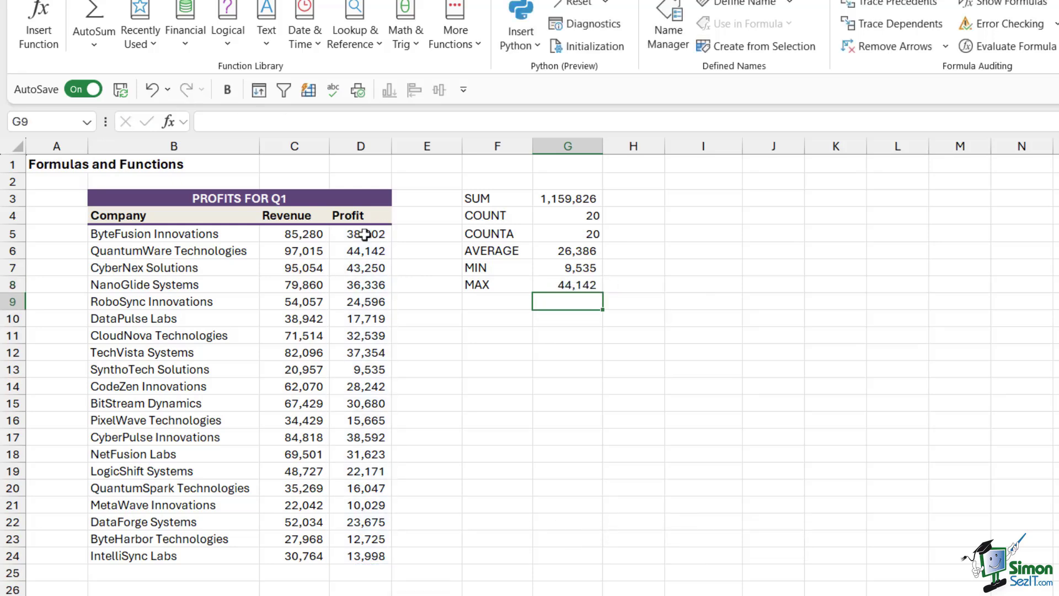
pyautogui.click(553, 292)
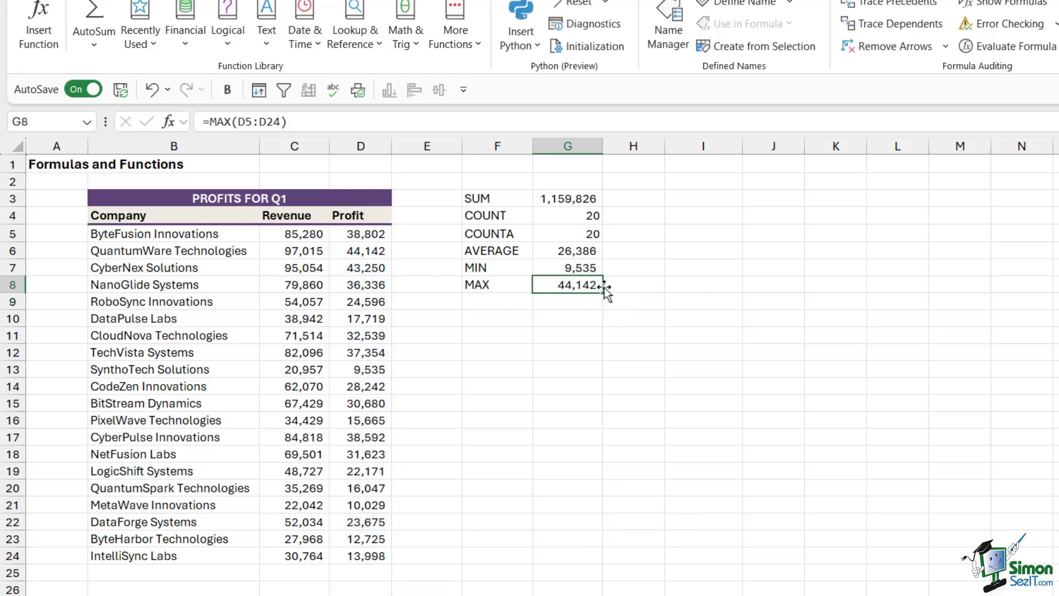
# Check the QuantumWare Technologies row behind the maximum and recheck the MAX and SUM formulas
pyautogui.click(367, 253)
pyautogui.click(227, 257)
pyautogui.moveTo(227, 257); pyautogui.dragTo(361, 251)
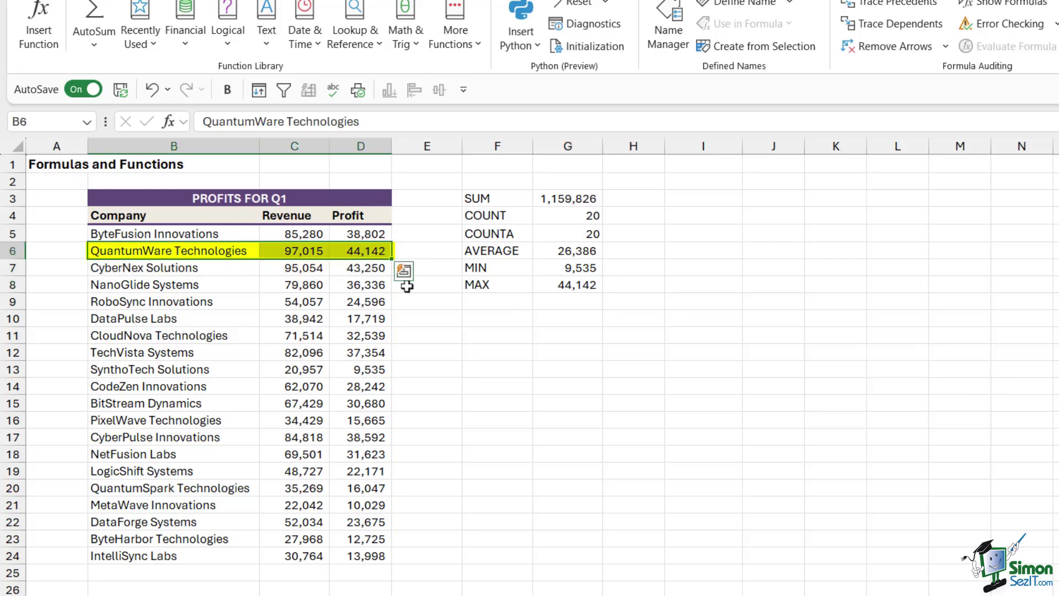
pyautogui.click(574, 286)
pyautogui.click(556, 200)
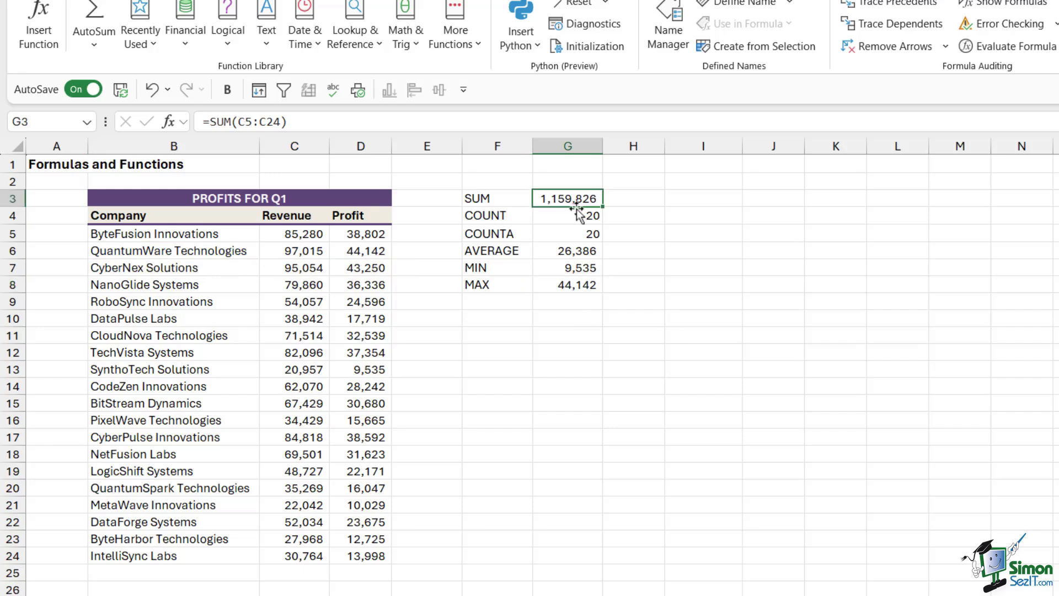
pyautogui.click(675, 247)
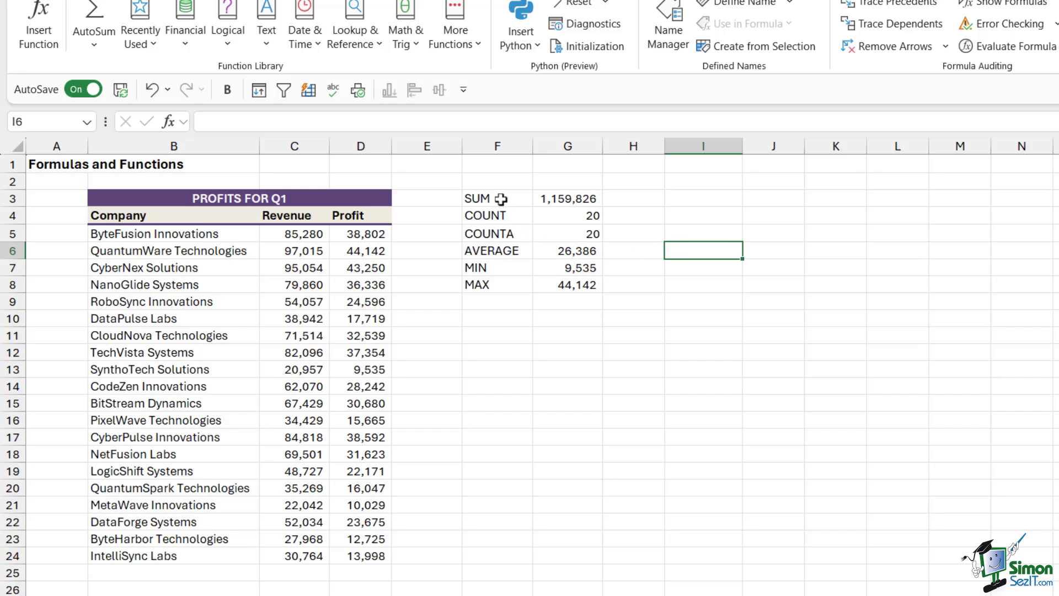
pyautogui.moveTo(501, 198); pyautogui.dragTo(499, 285)
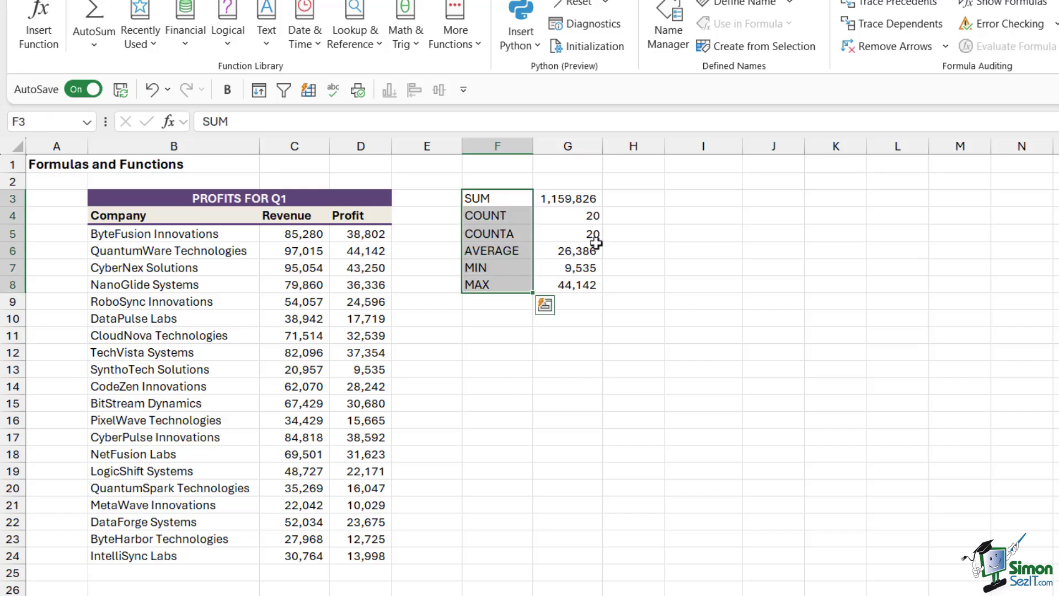
pyautogui.click(725, 241)
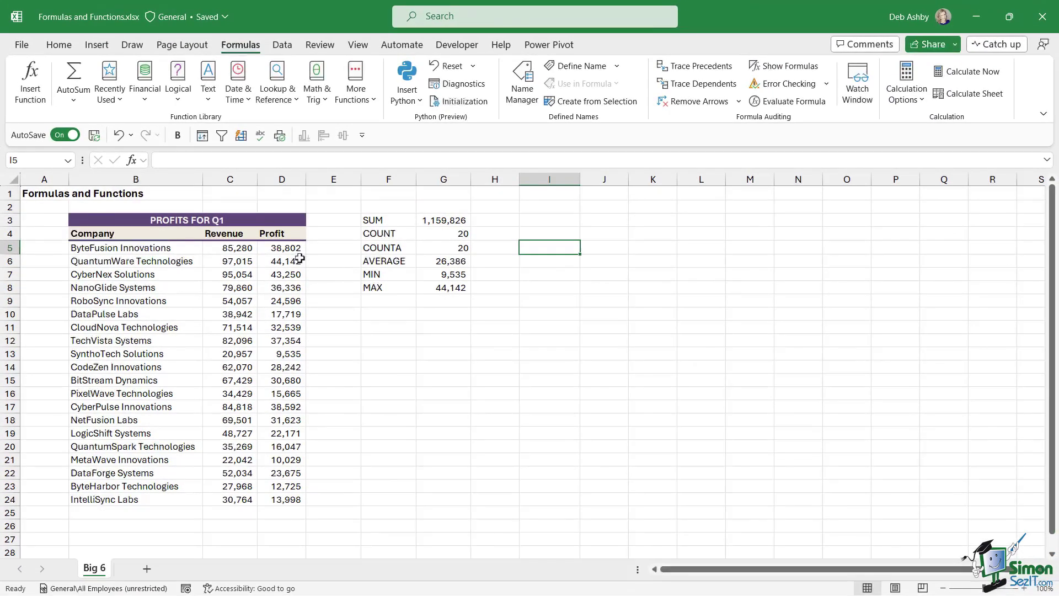
pyautogui.moveTo(294, 250); pyautogui.dragTo(286, 499)
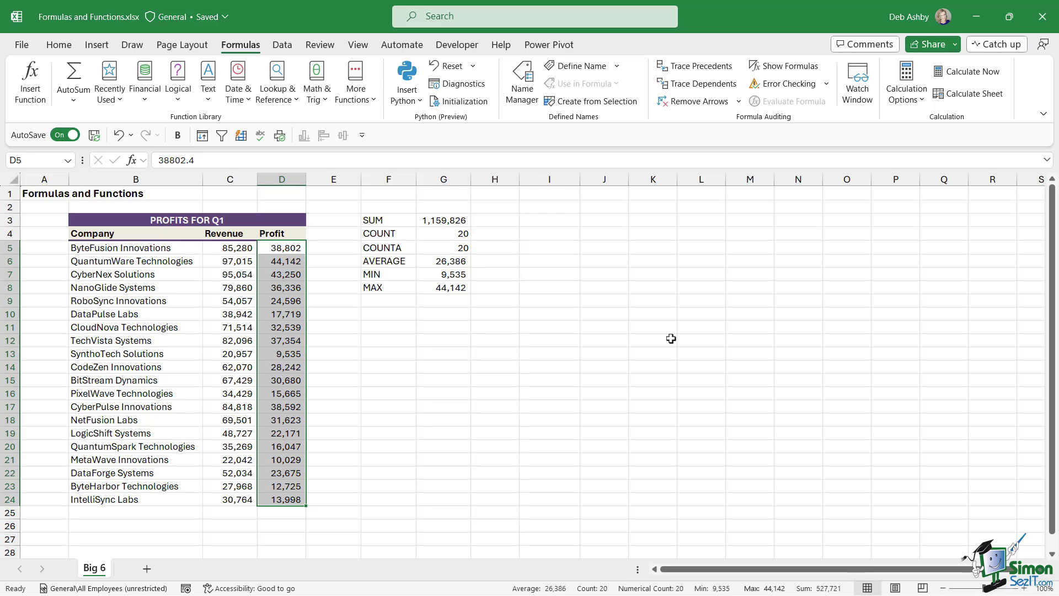
pyautogui.click(604, 326)
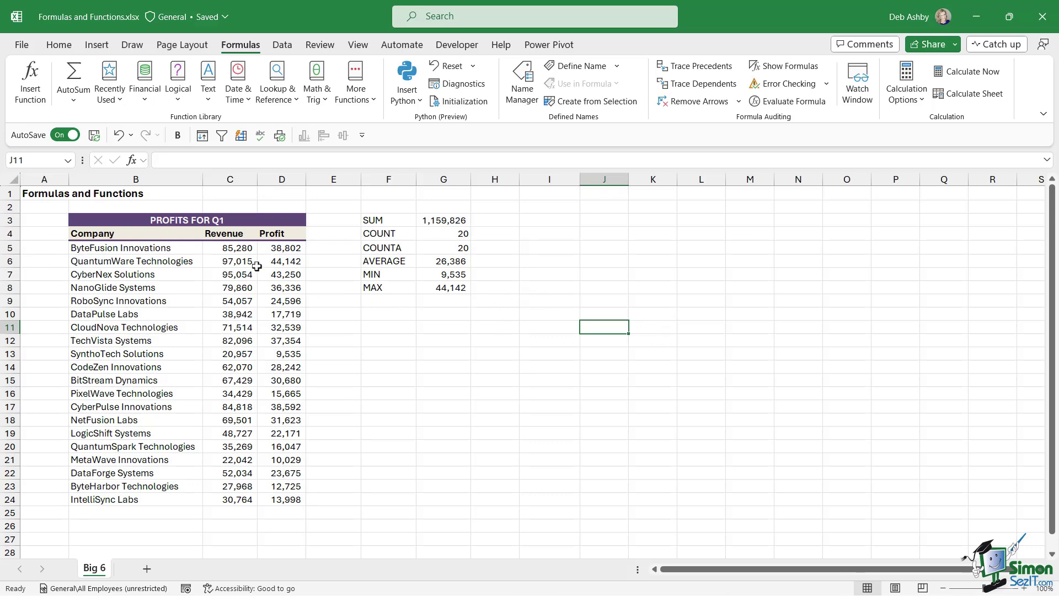
pyautogui.click(246, 251)
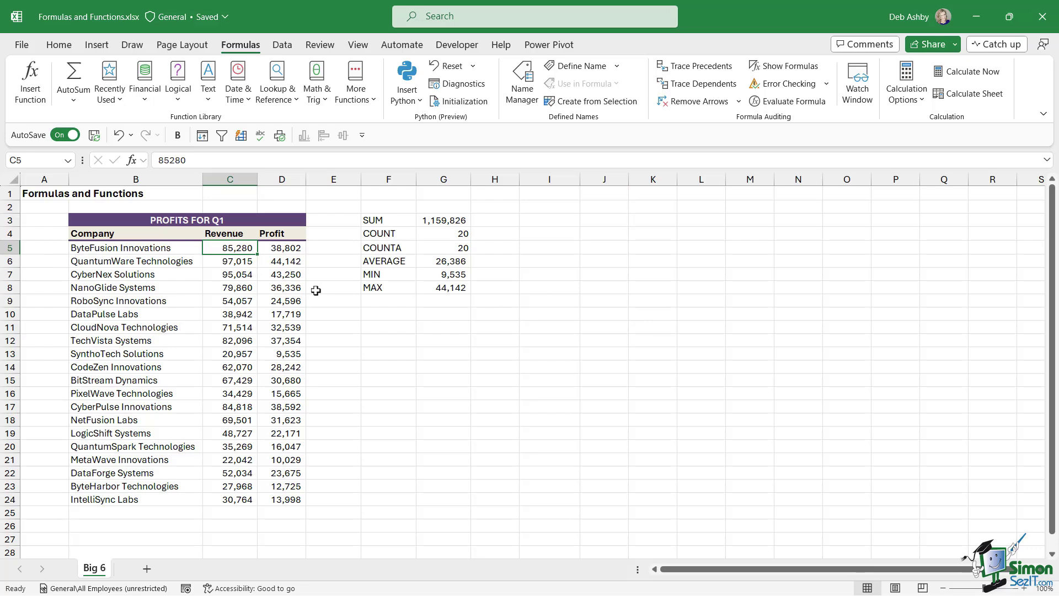
pyautogui.hotkey('ctrl', 'shift', 'Down')
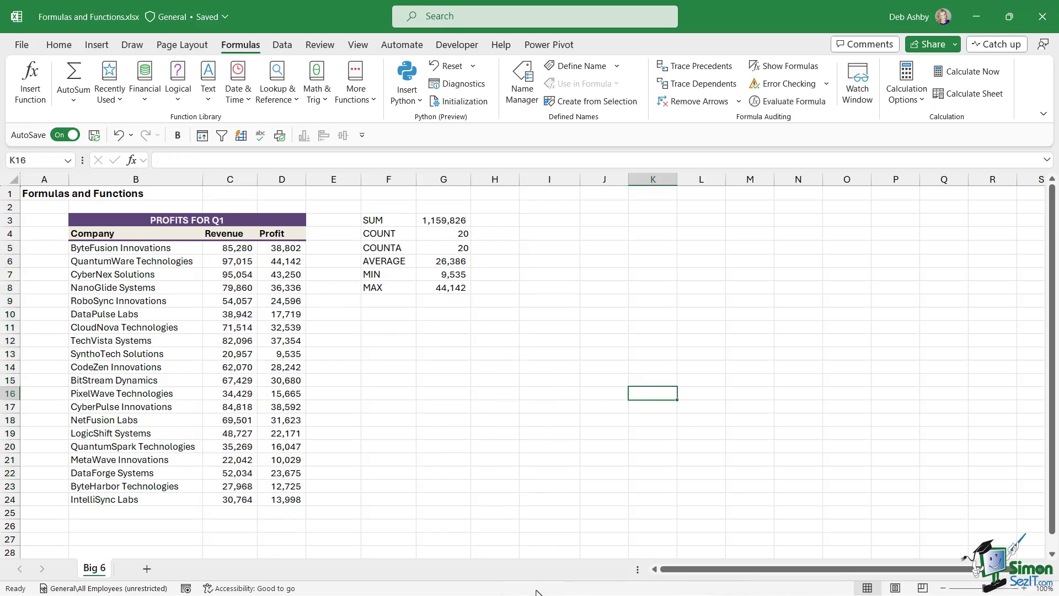
pyautogui.rightClick(538, 590)
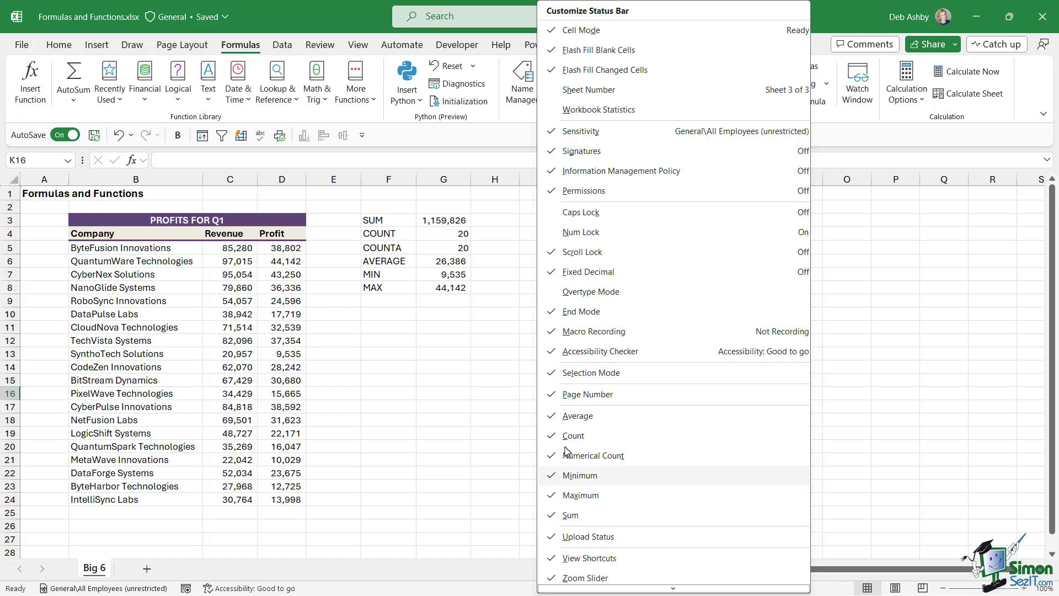
pyautogui.click(336, 413)
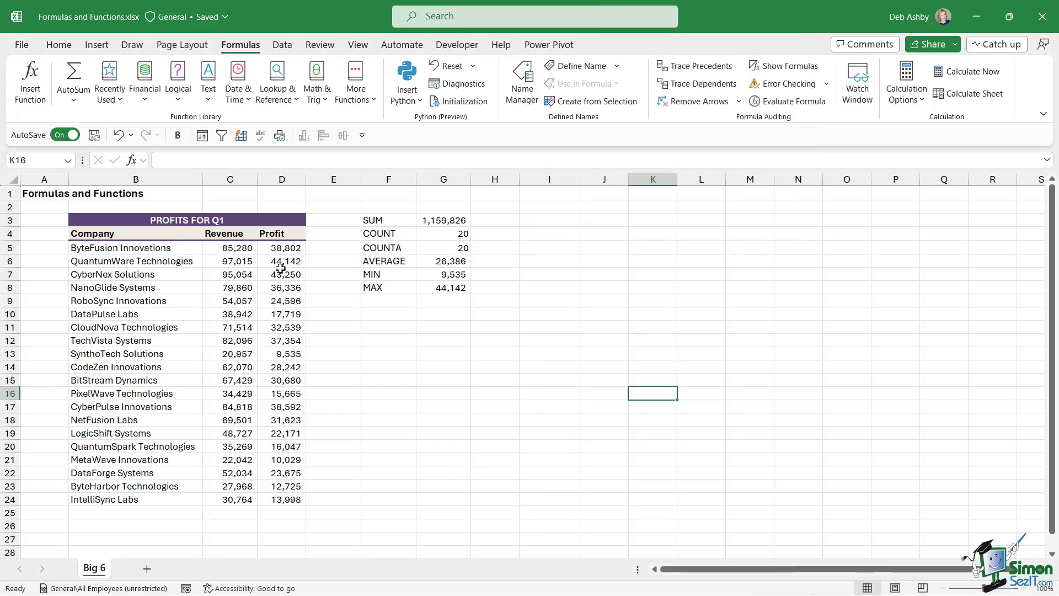
pyautogui.moveTo(281, 273); pyautogui.dragTo(284, 367)
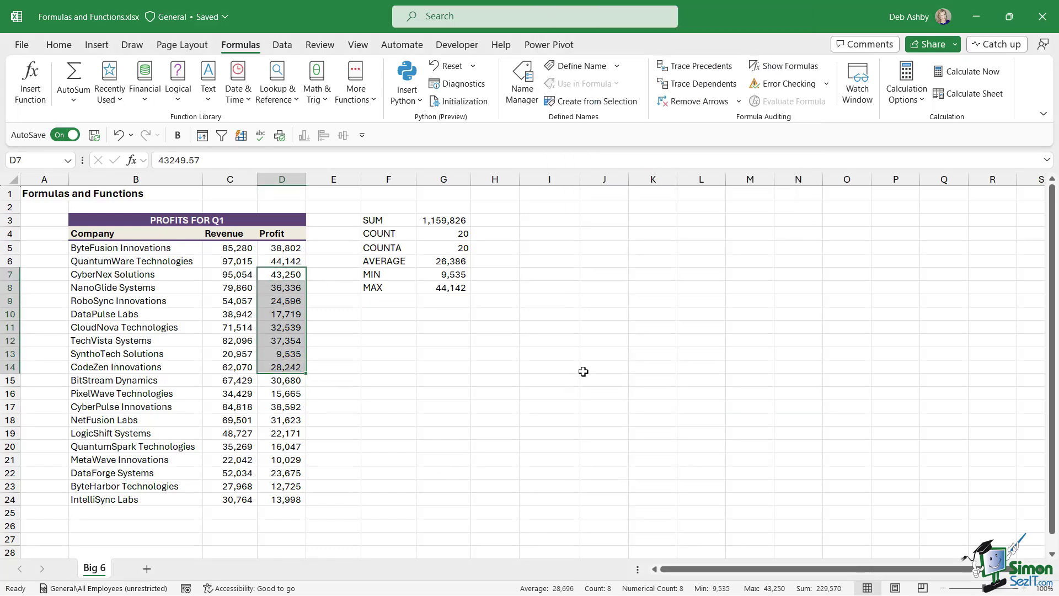
pyautogui.click(555, 316)
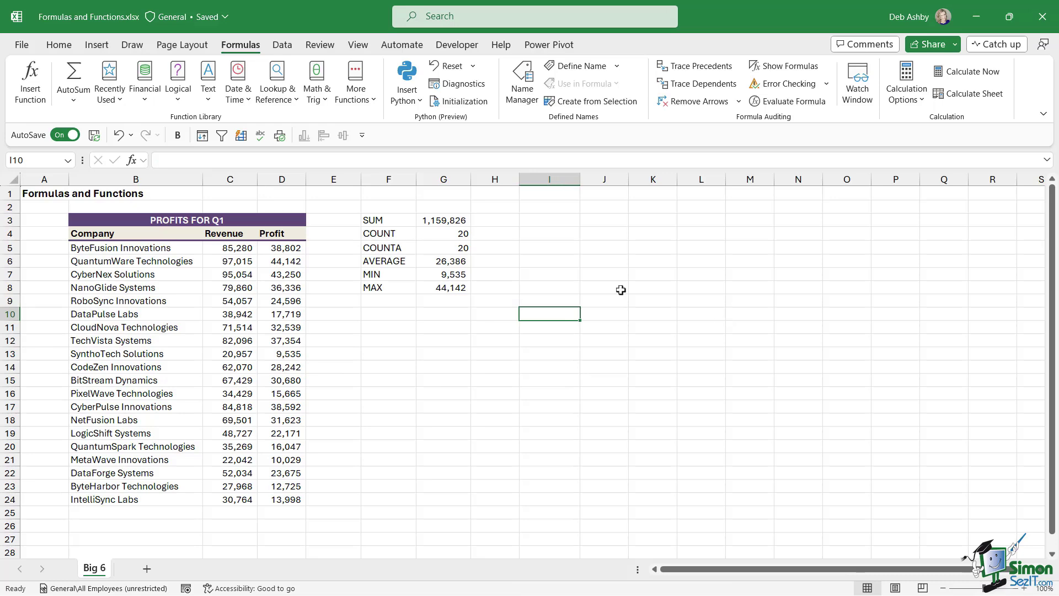